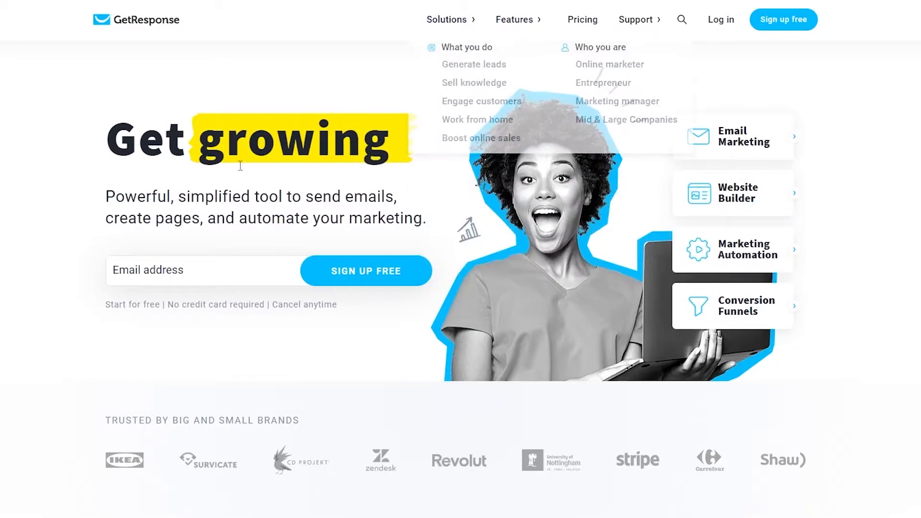
Sign up for a free GetResponse account with an email address, name and password, and activate it through the emailed link.
click(198, 272)
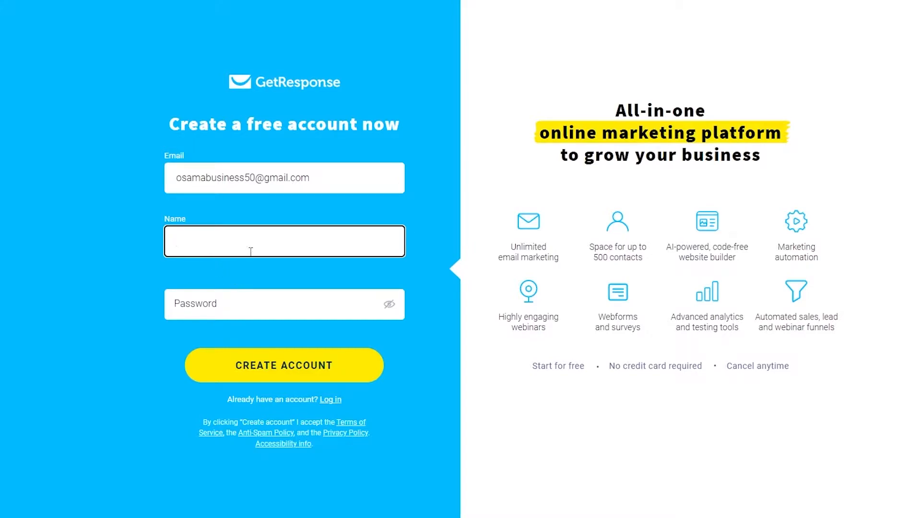
click(288, 377)
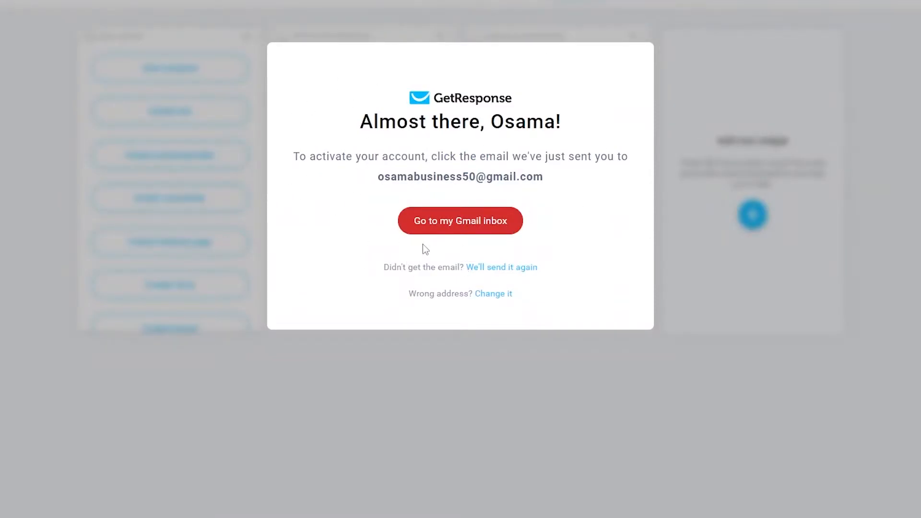
click(457, 239)
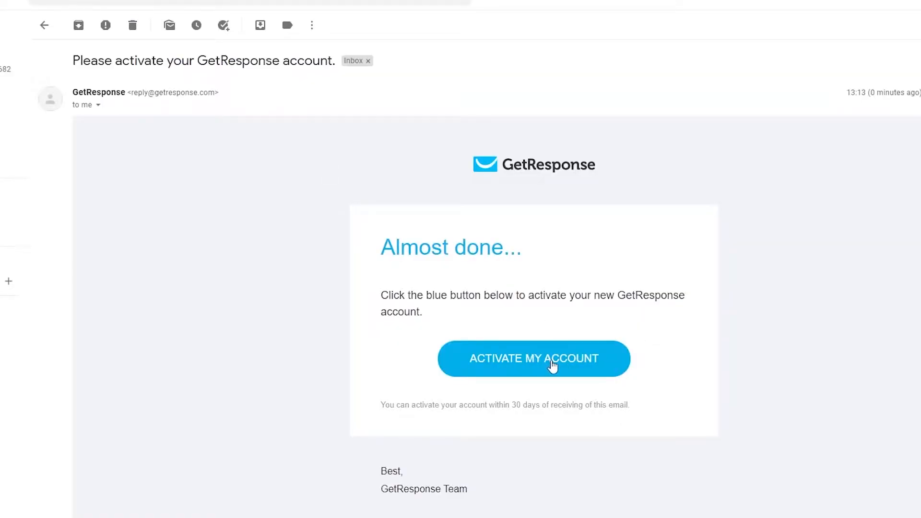
click(552, 364)
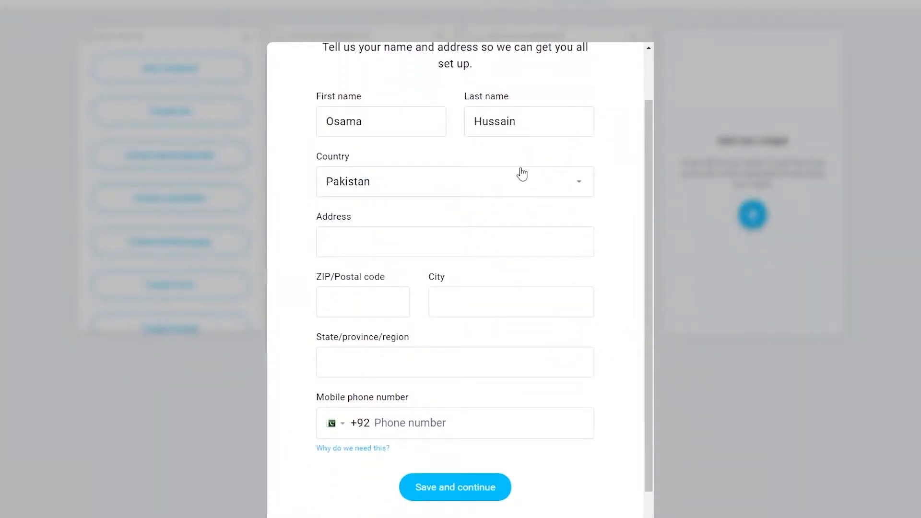
Review the name, country, address and mobile phone fields of the welcome form.
scroll(523, 177, up, 1)
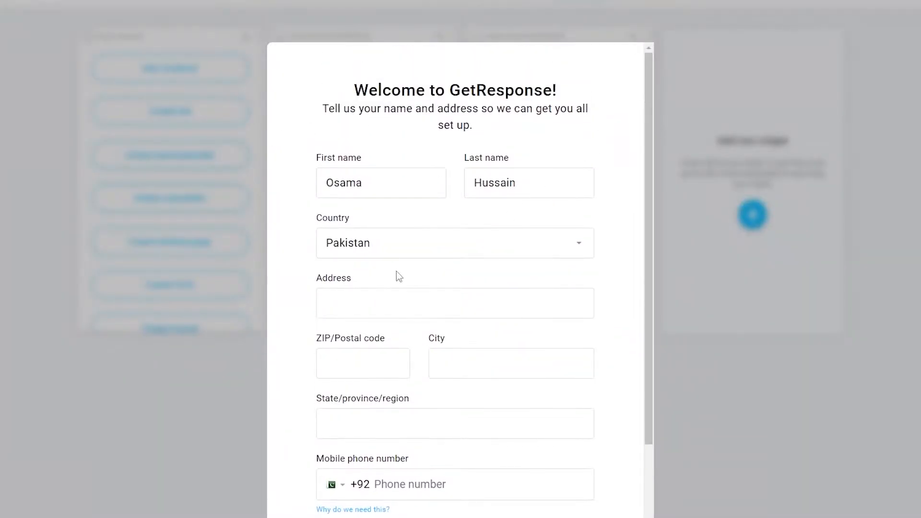
scroll(408, 270, down, 3)
scroll(407, 264, up, 2)
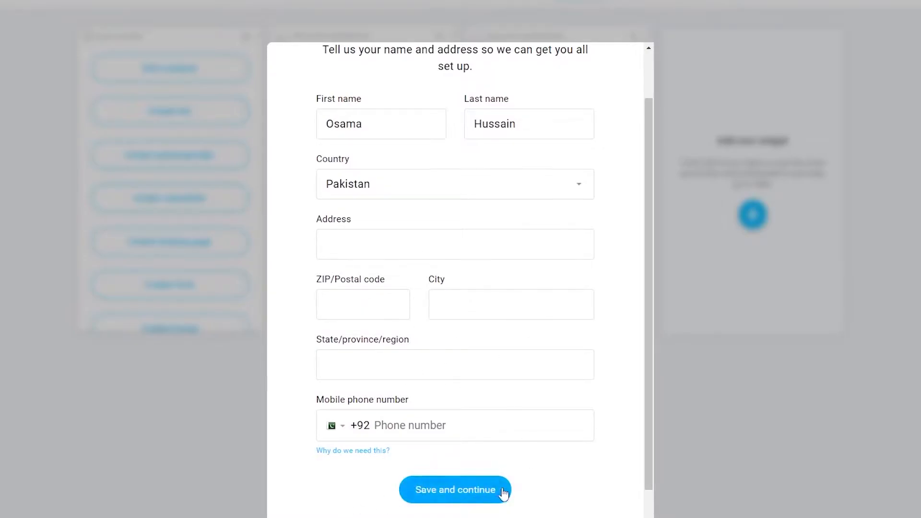
scroll(427, 444, up, 2)
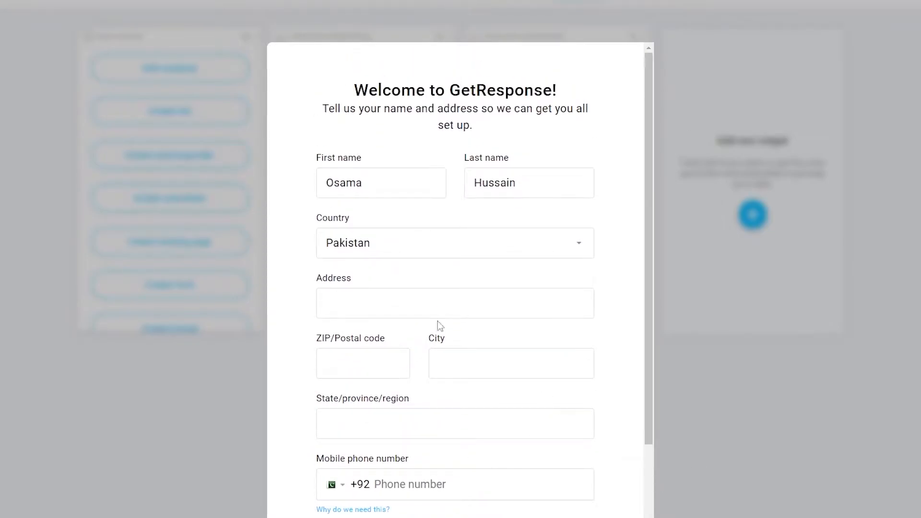
scroll(529, 282, down, 2)
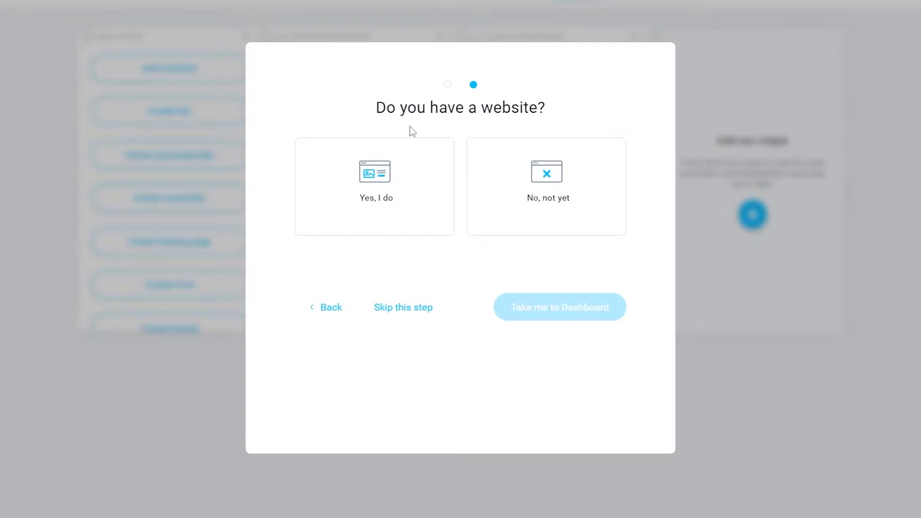
Answer that there is no website yet, continue to the dashboard and choose to explore without the tour.
click(534, 207)
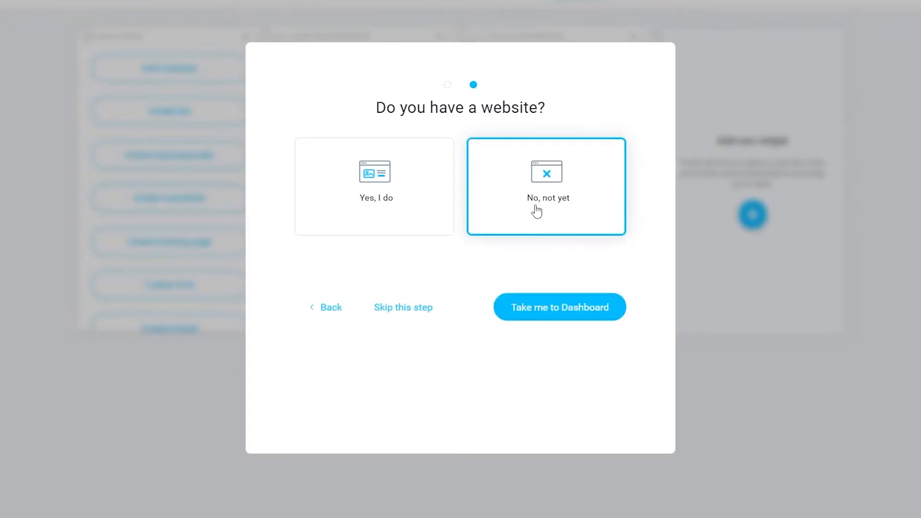
click(534, 312)
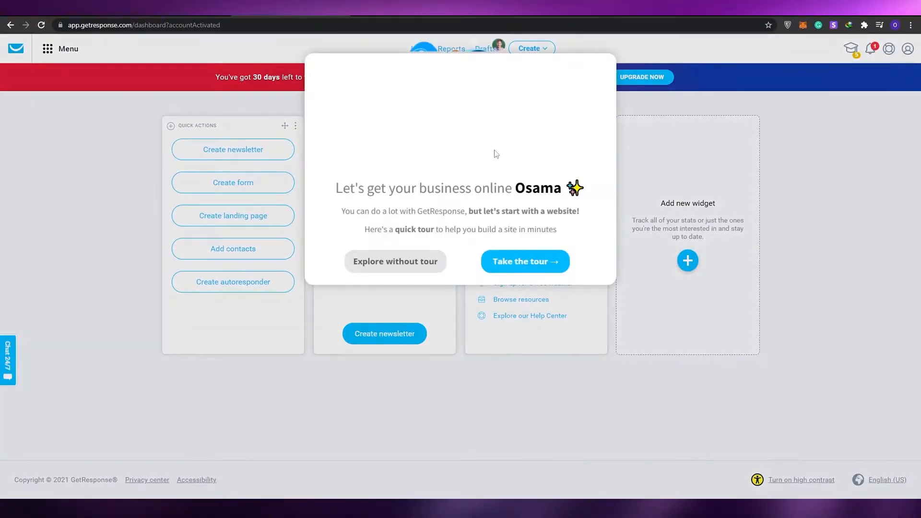
click(396, 261)
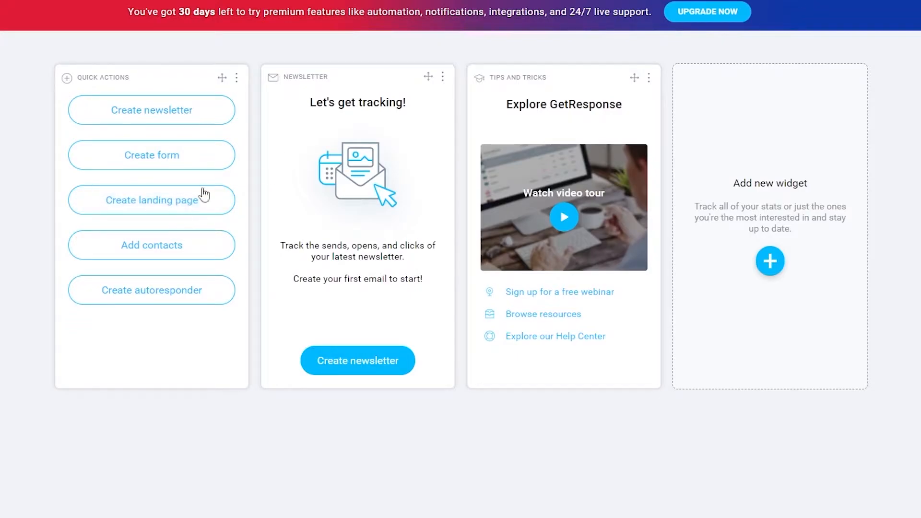
Start creating a landing page from the dashboard.
drag(222, 77, 194, 75)
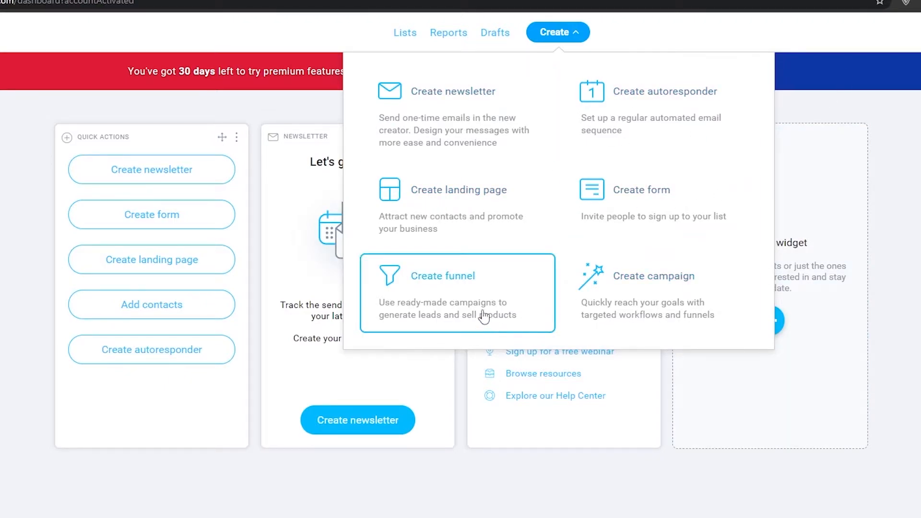
click(583, 38)
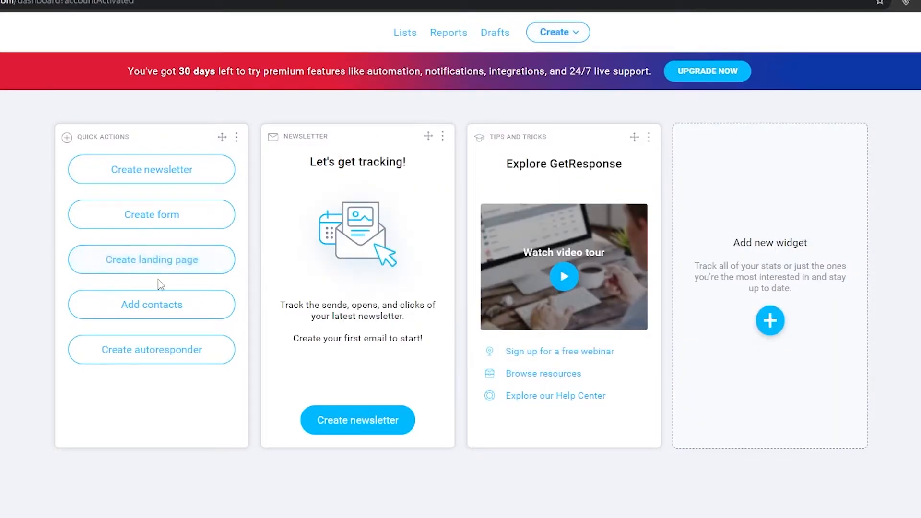
click(169, 270)
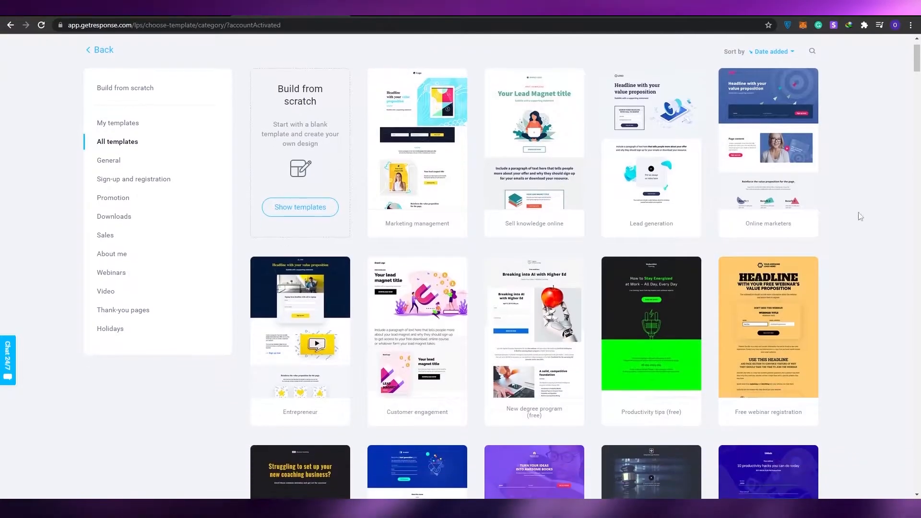
Browse the gallery of all landing page templates and its list of categories.
scroll(450, 138, down, 5)
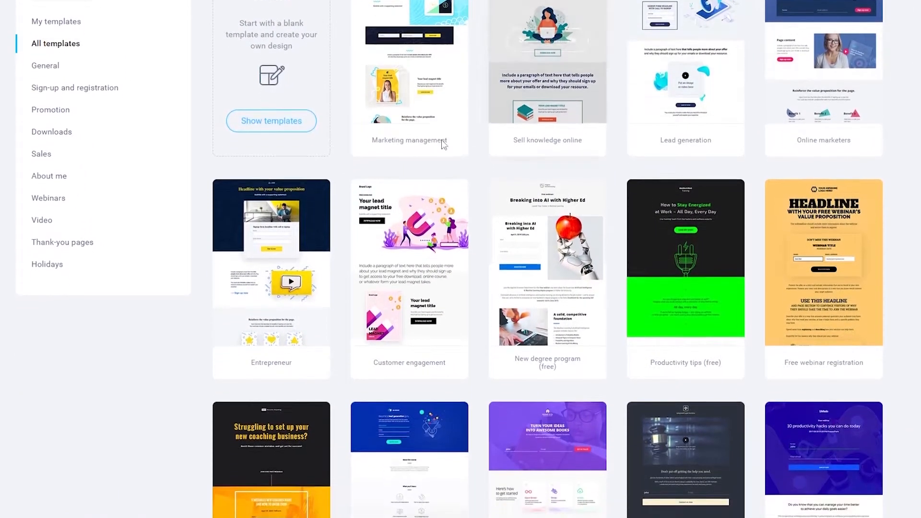
scroll(547, 259, down, 4)
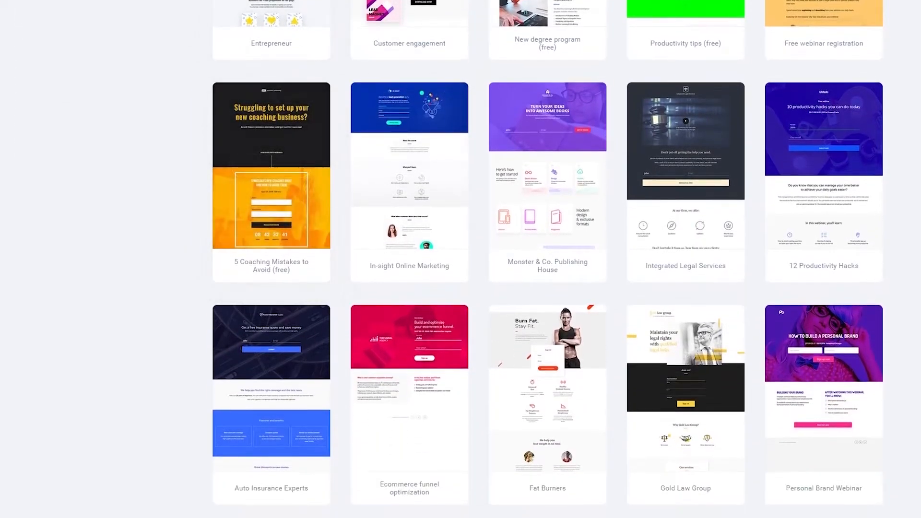
scroll(811, 216, down, 5)
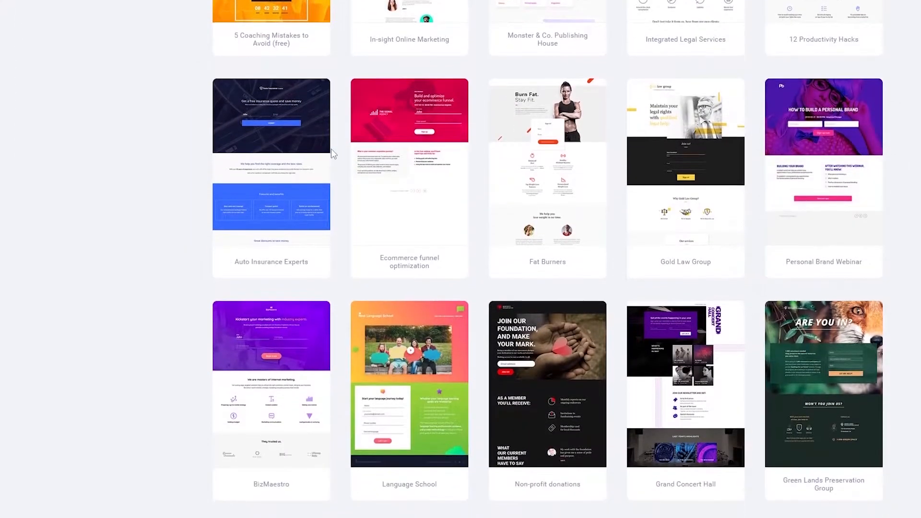
scroll(738, 154, down, 8)
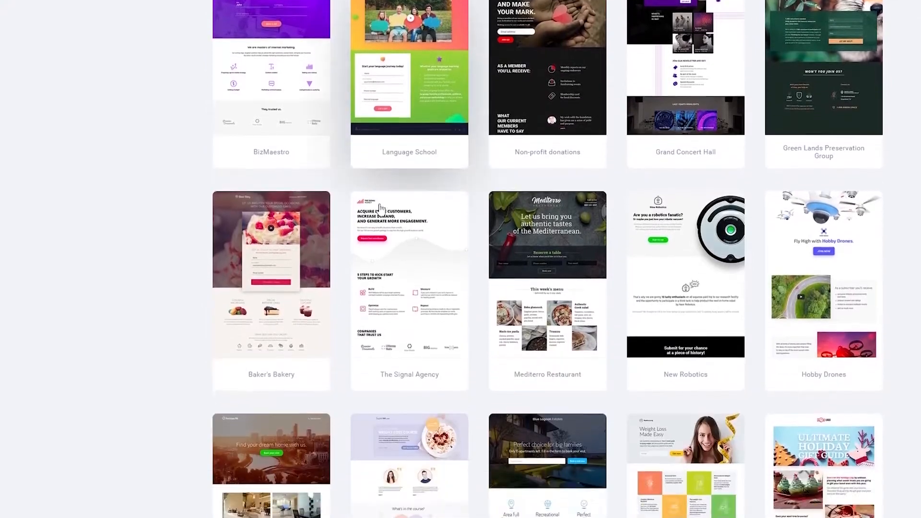
scroll(660, 212, down, 8)
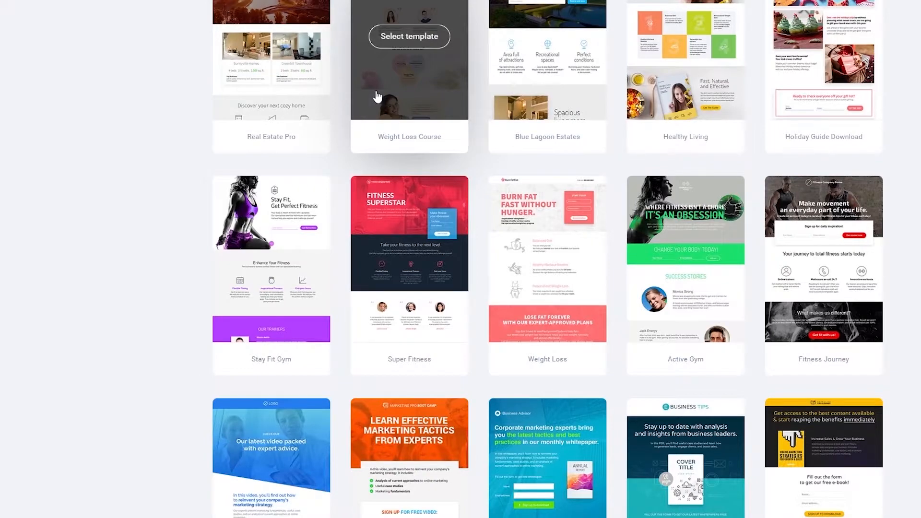
scroll(484, 202, up, 20)
scroll(482, 203, up, 5)
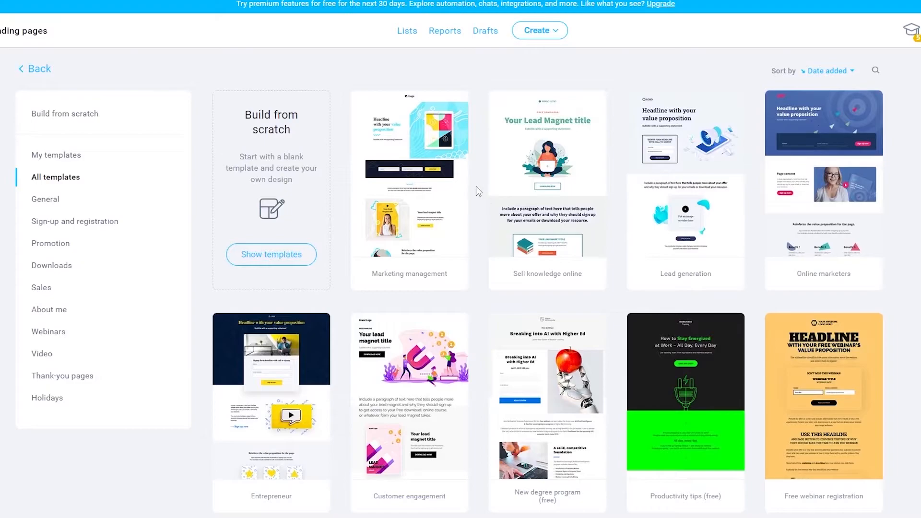
scroll(479, 194, down, 3)
scroll(480, 196, up, 3)
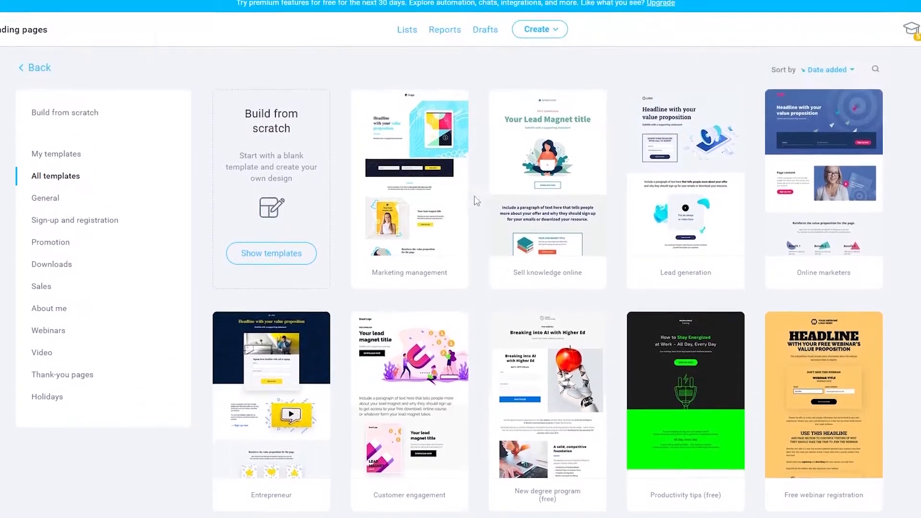
scroll(480, 197, up, 1)
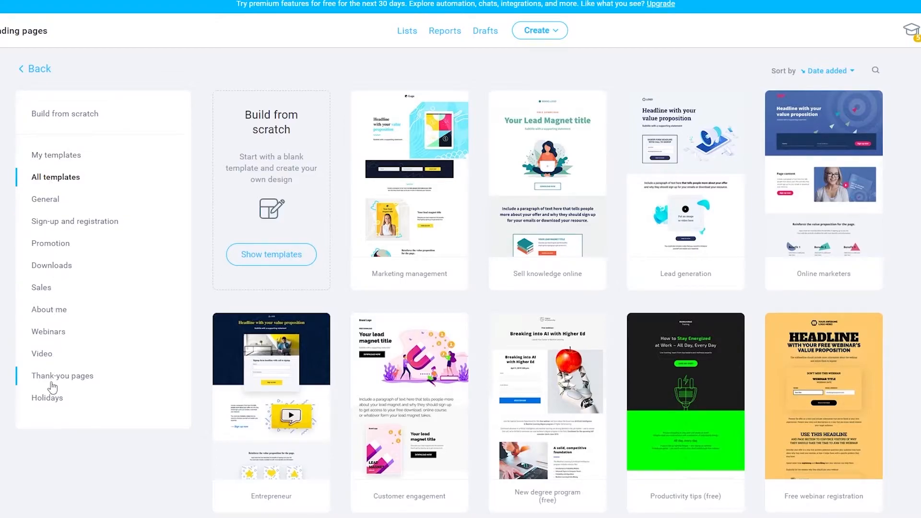
Filter the landing page templates to the Downloads category and look through its designs.
click(45, 266)
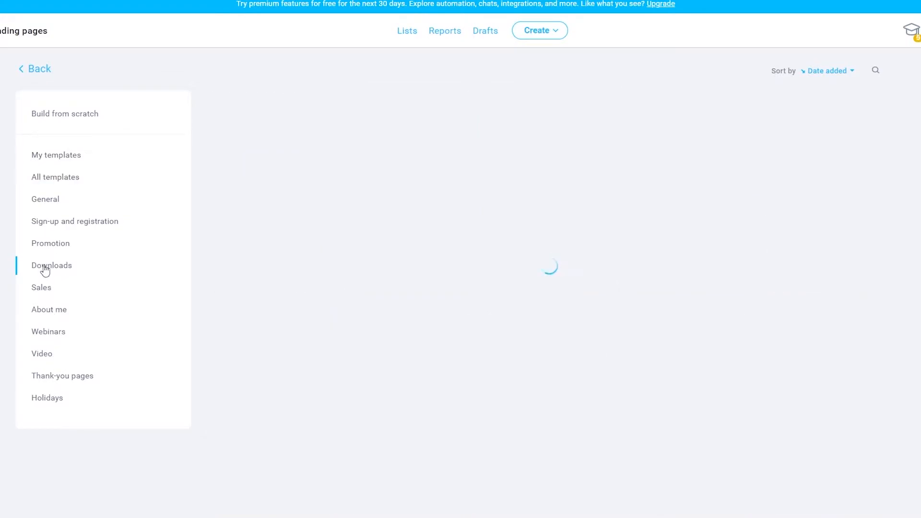
scroll(498, 212, down, 5)
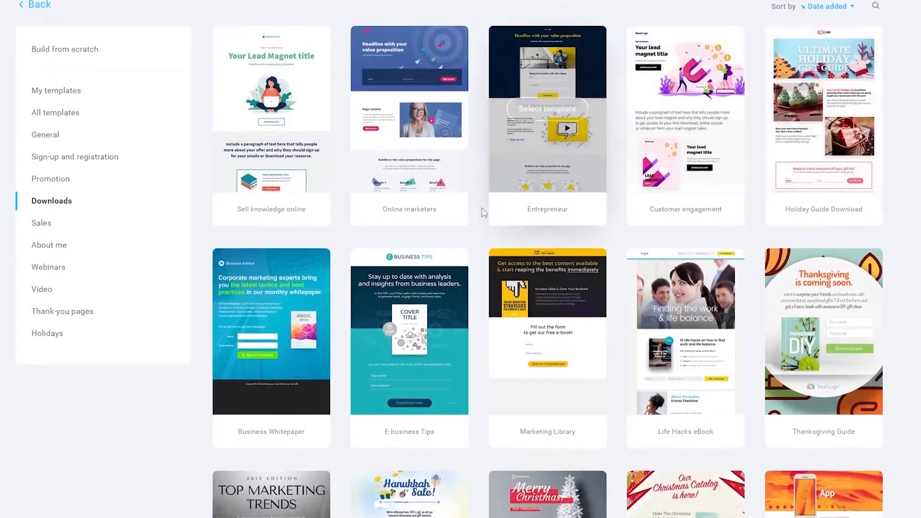
scroll(311, 181, down, 15)
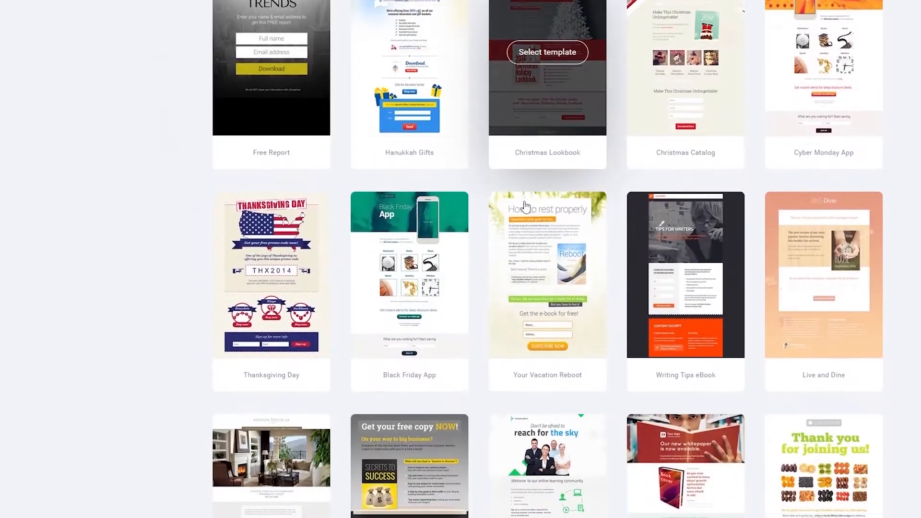
scroll(632, 212, down, 2)
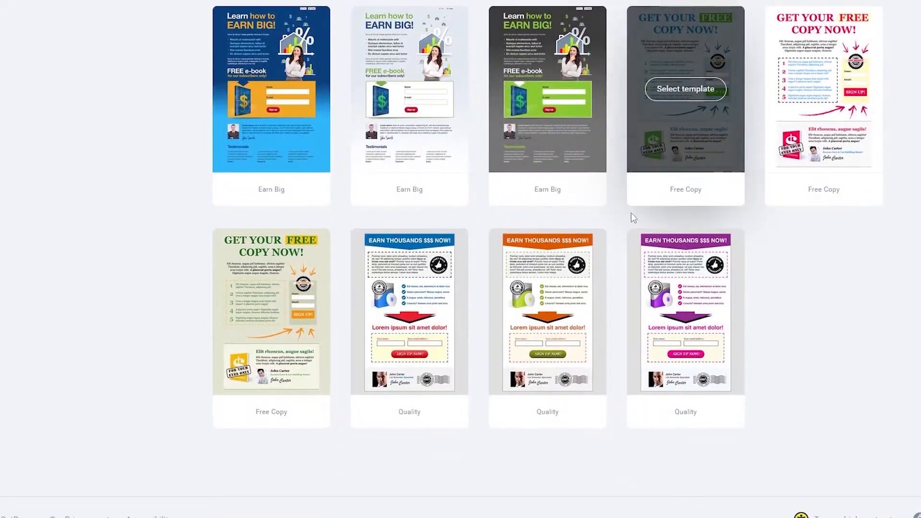
scroll(634, 216, up, 2)
scroll(687, 241, down, 1)
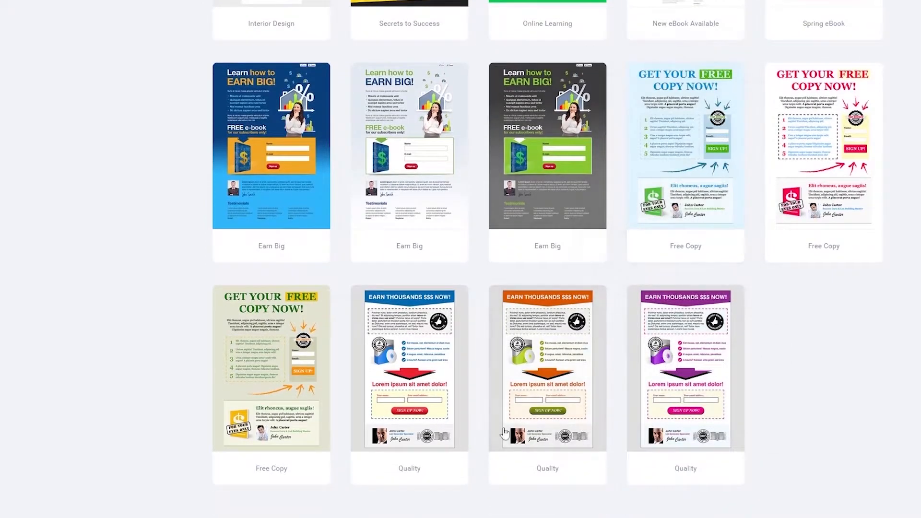
scroll(730, 324, up, 5)
scroll(732, 323, up, 2)
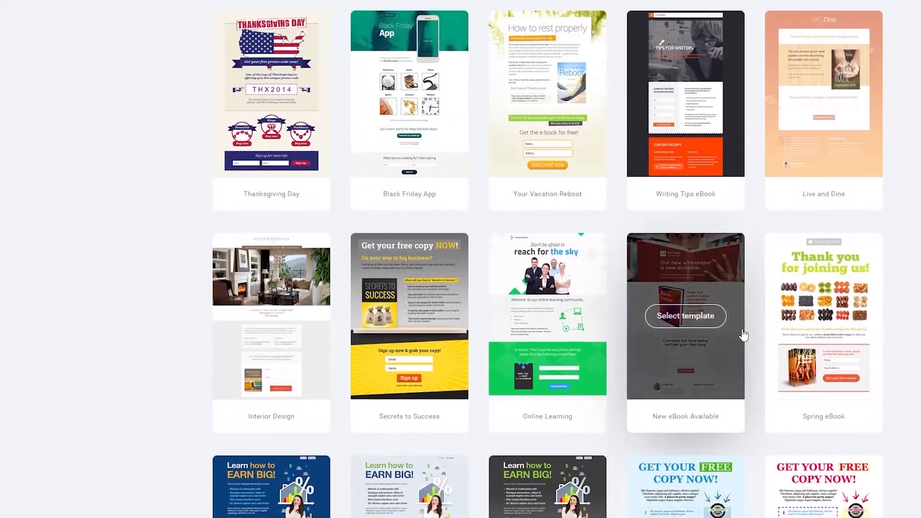
scroll(734, 319, down, 8)
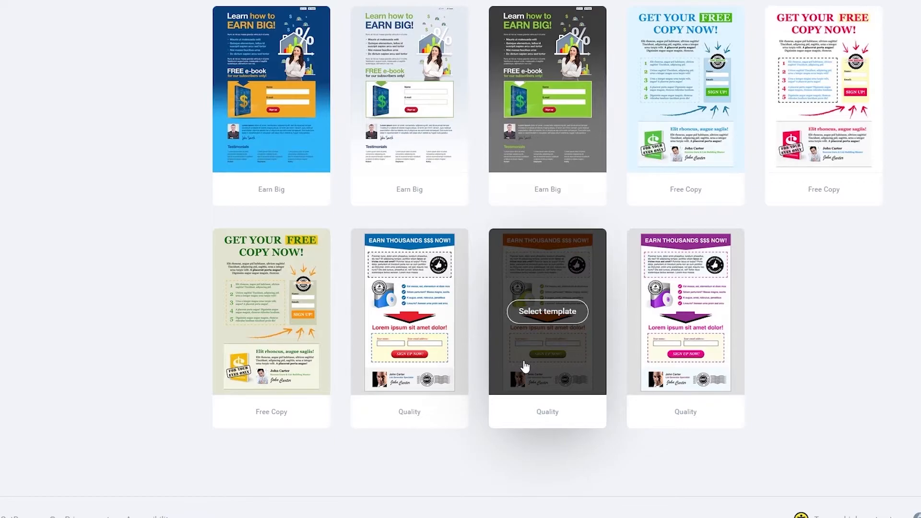
scroll(521, 366, up, 12)
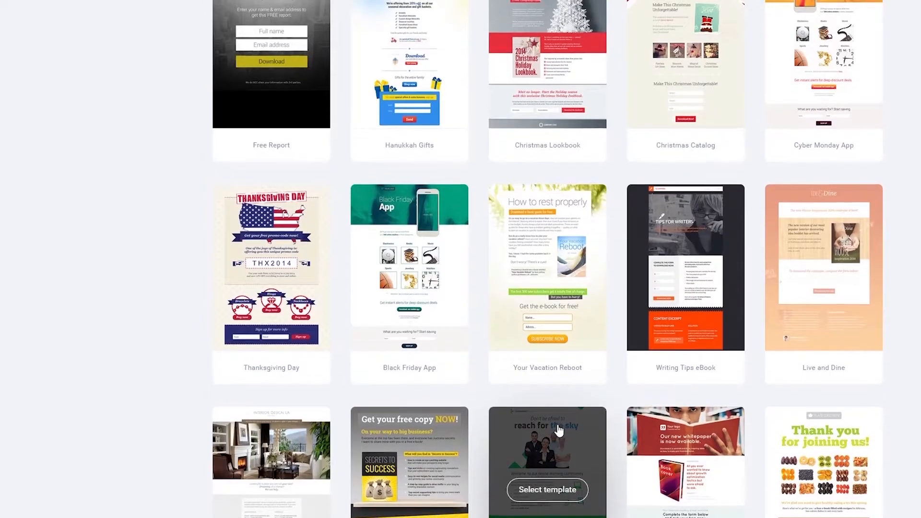
scroll(559, 430, up, 5)
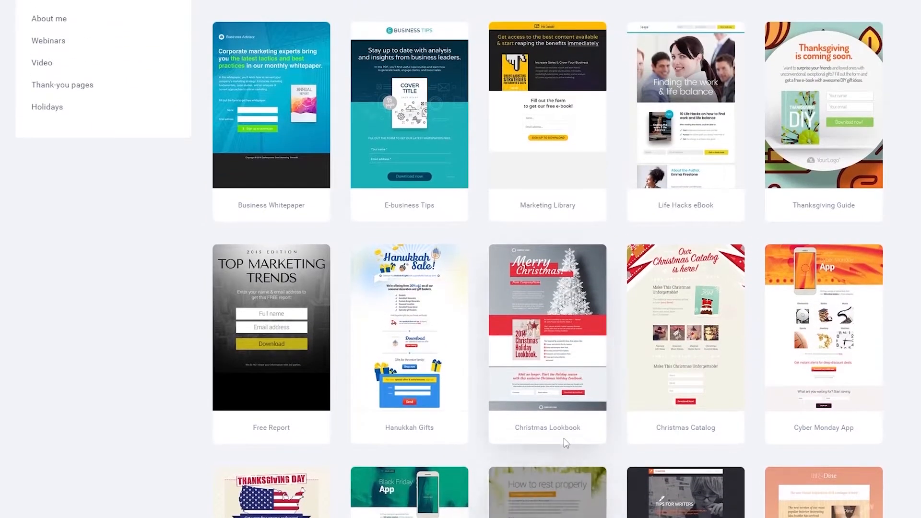
scroll(565, 438, up, 3)
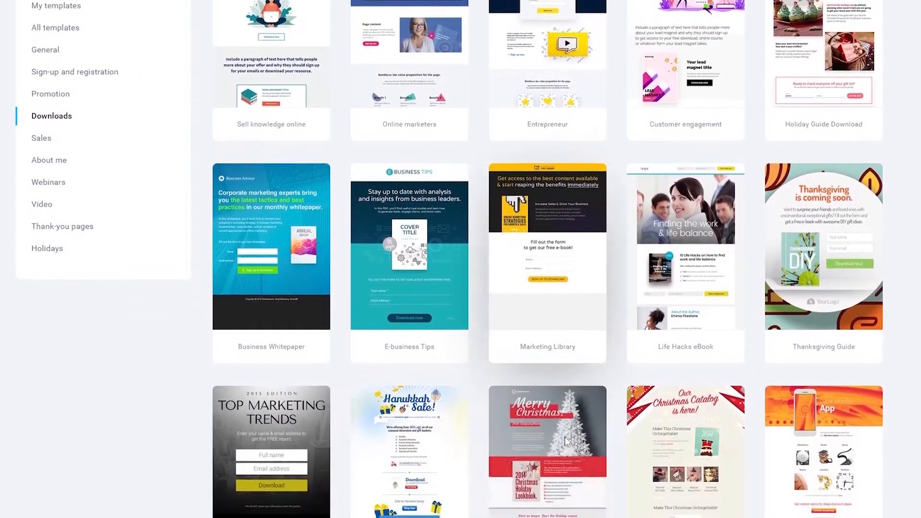
Compare the remaining Downloads templates with the Business Whitepaper design.
scroll(566, 437, down, 3)
scroll(531, 162, up, 1)
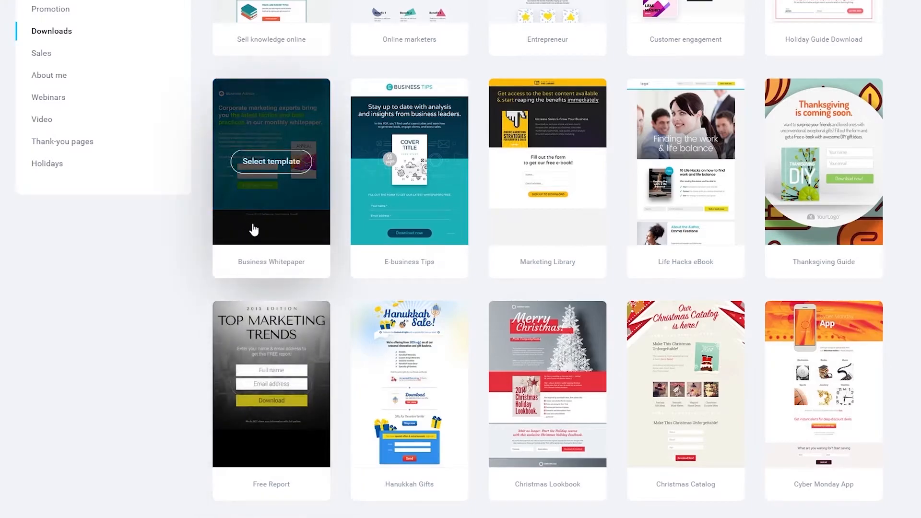
scroll(283, 273, up, 1)
scroll(283, 273, up, 1)
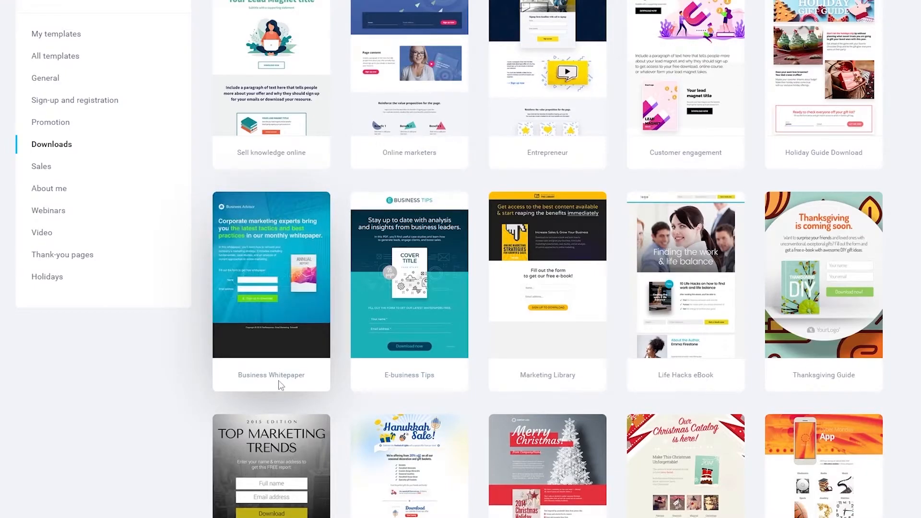
mouse_move(276, 321)
scroll(277, 309, up, 2)
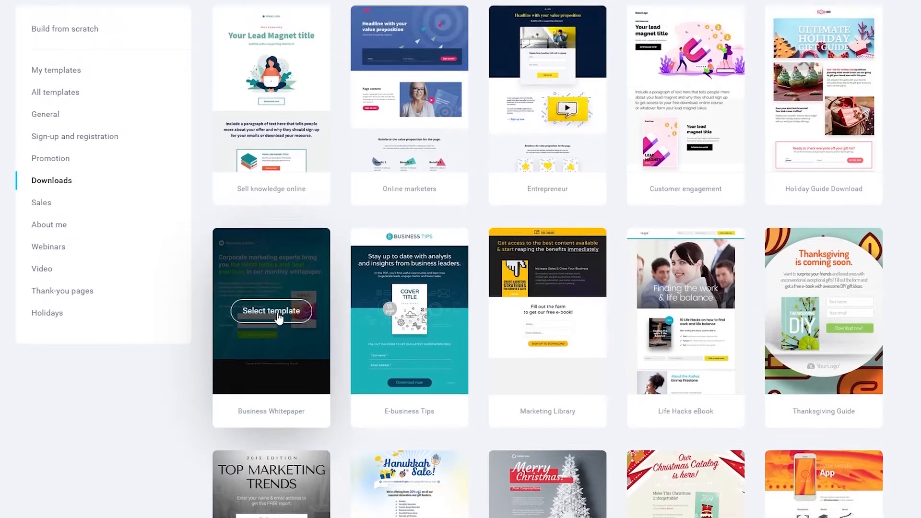
scroll(273, 411, up, 1)
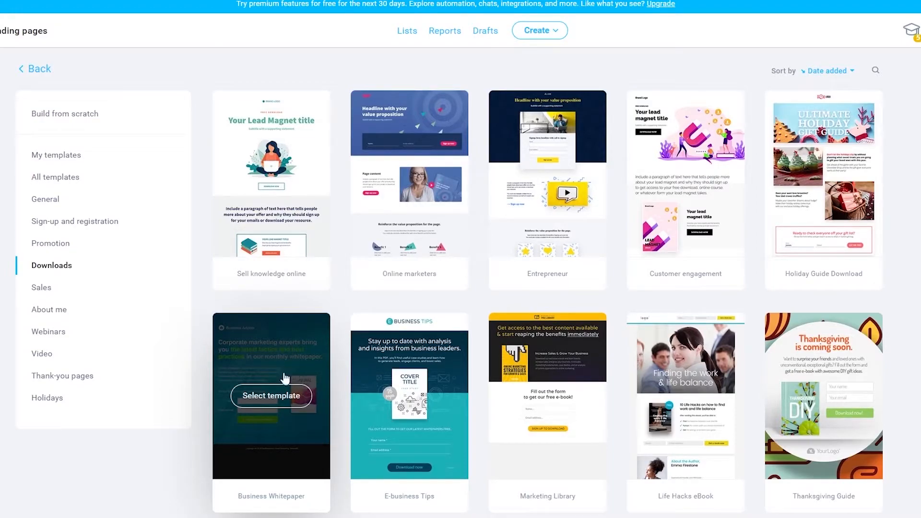
Look through the plain templates offered for building a landing page from scratch.
click(70, 122)
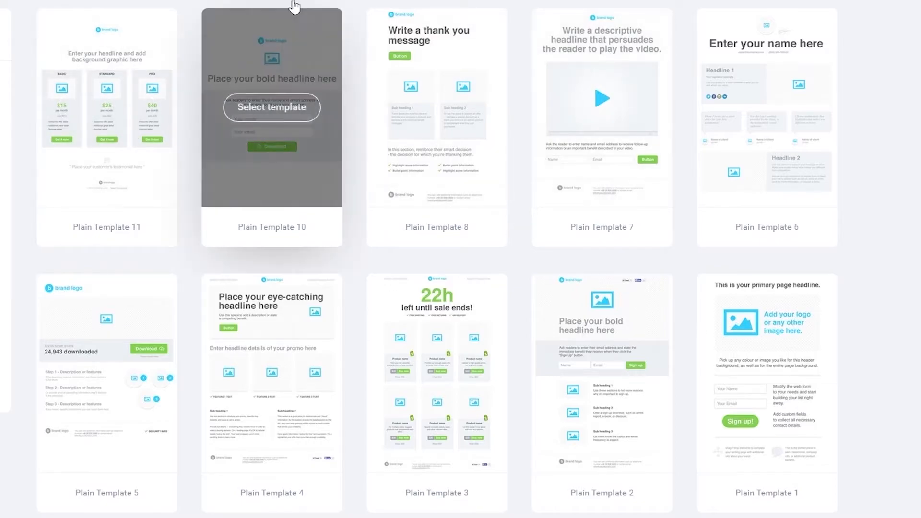
scroll(283, 230, down, 2)
scroll(294, 226, up, 2)
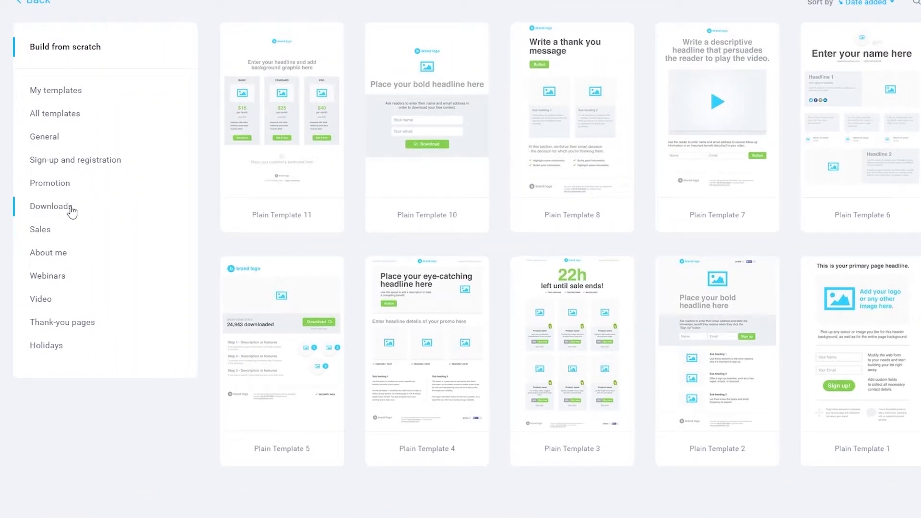
Return to the Downloads category and select the Business Whitepaper template.
click(72, 207)
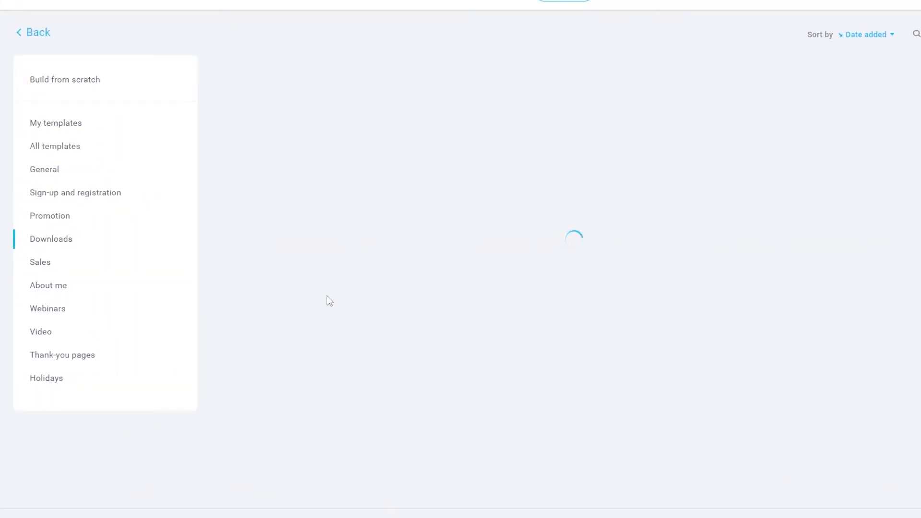
scroll(272, 278, down, 5)
scroll(294, 346, up, 3)
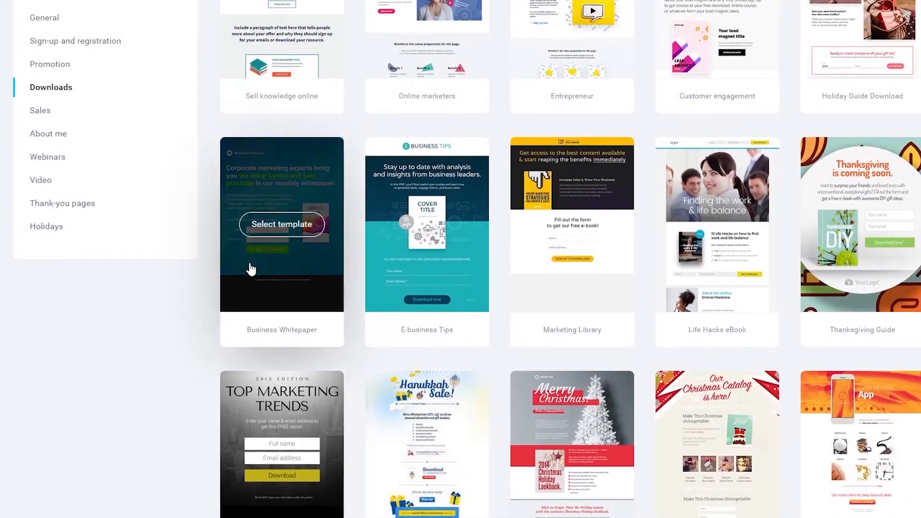
click(270, 232)
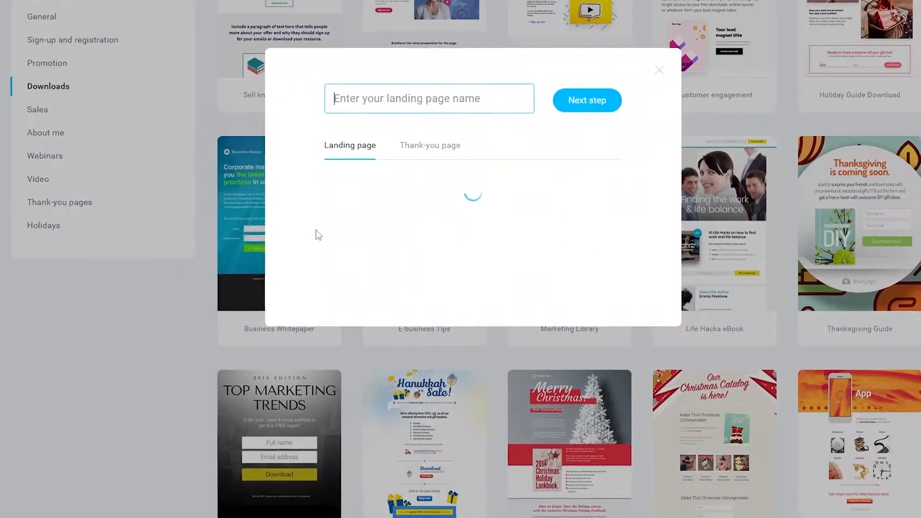
Examine the selected template's landing page preview, from its headline and sign-up form to the footer.
scroll(237, 156, down, 2)
scroll(336, 264, down, 2)
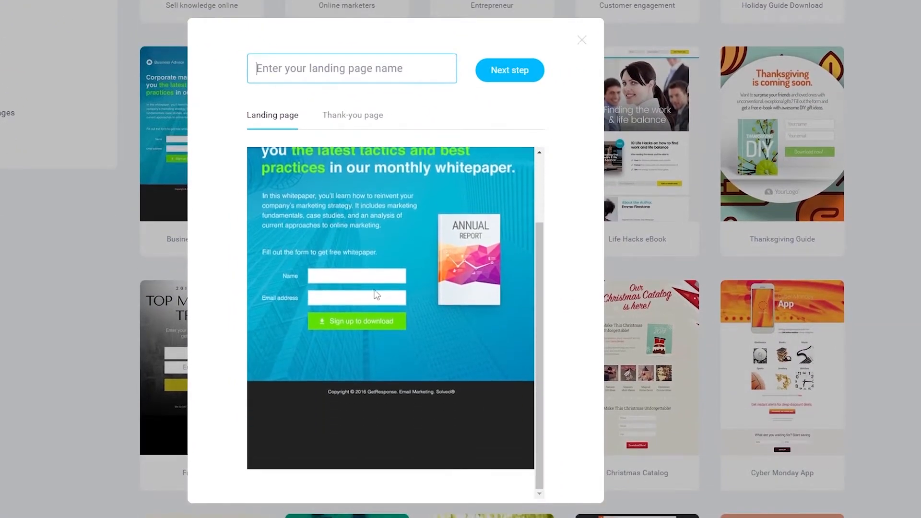
scroll(427, 322, up, 1)
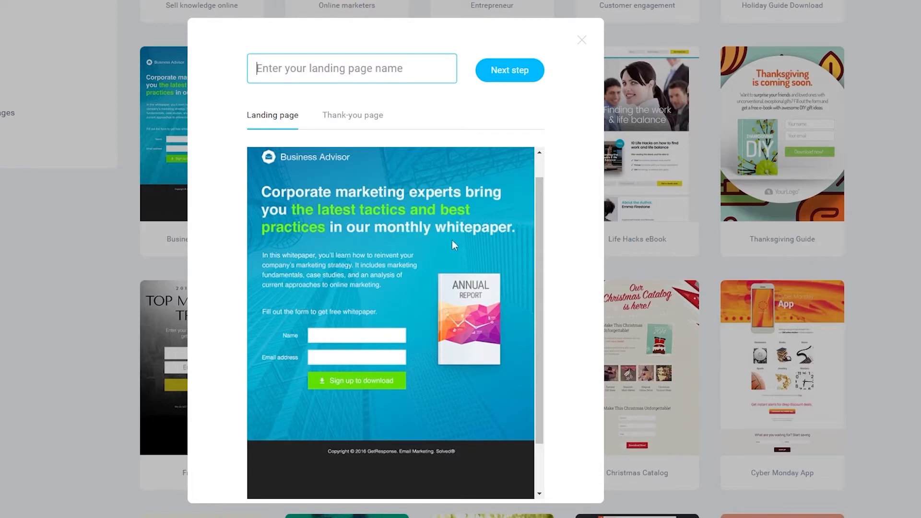
scroll(422, 395, down, 2)
scroll(460, 370, up, 5)
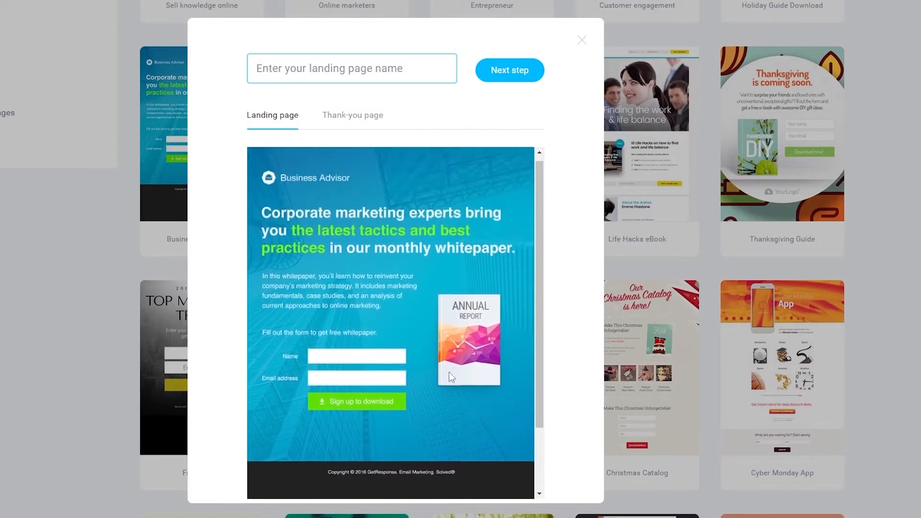
scroll(373, 203, up, 1)
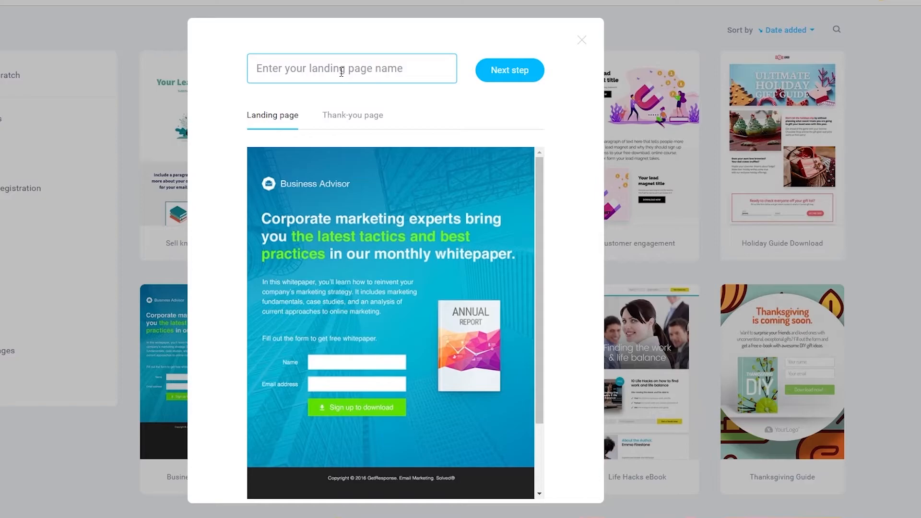
Name the landing page "Business Advisor" and check its preview.
text(Bu)
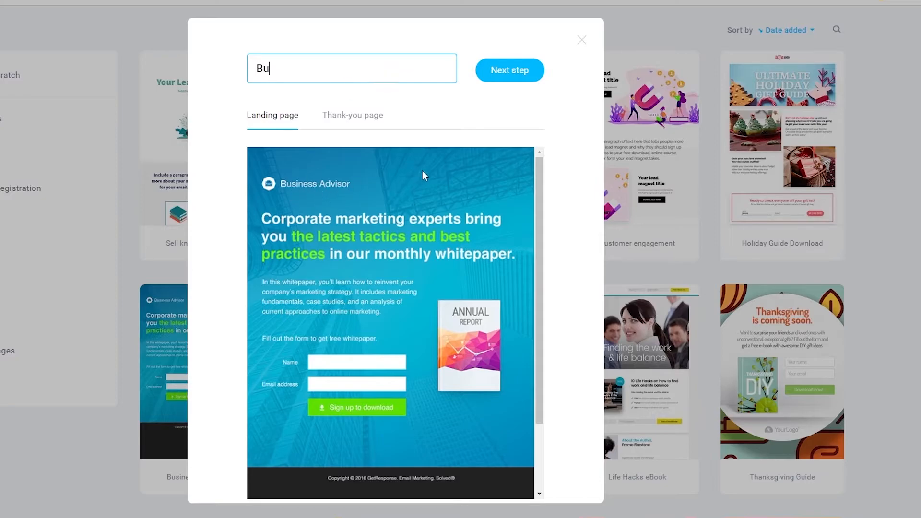
text(siness Advisor)
scroll(396, 279, down, 5)
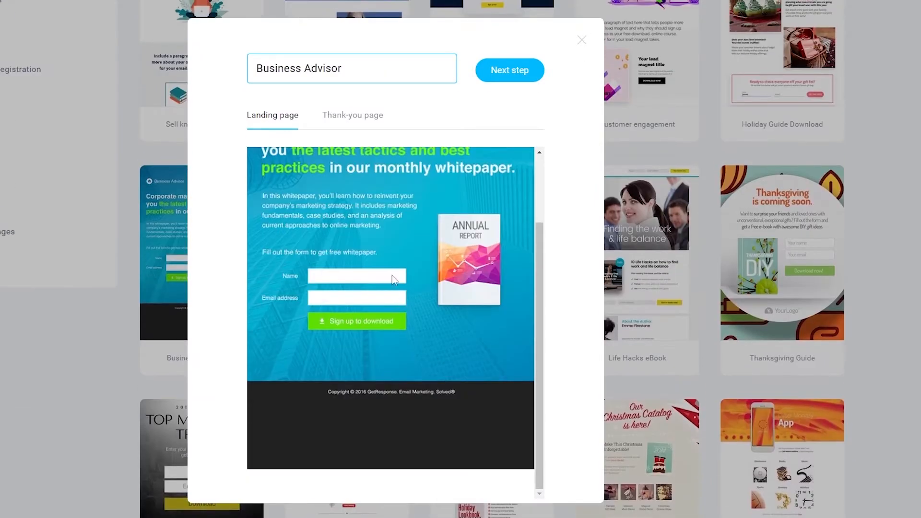
scroll(365, 240, up, 3)
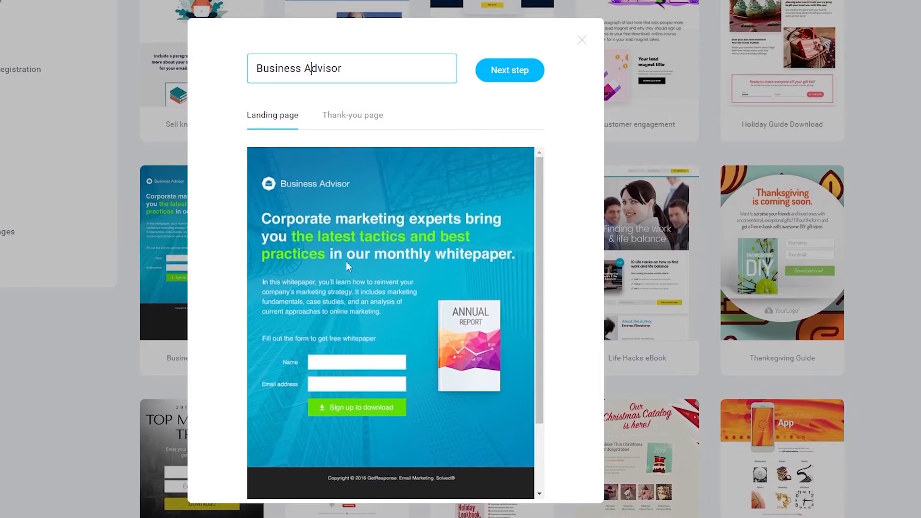
Examine the preview of the template's thank-you page.
click(343, 117)
scroll(267, 252, down, 1)
scroll(298, 255, down, 2)
scroll(460, 265, up, 2)
scroll(353, 226, down, 2)
scroll(370, 266, up, 2)
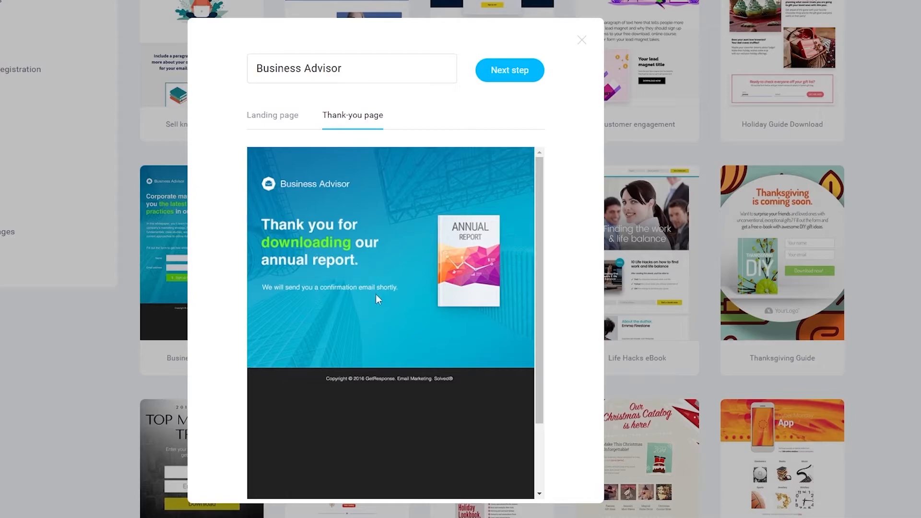
scroll(381, 293, down, 2)
scroll(373, 272, up, 1)
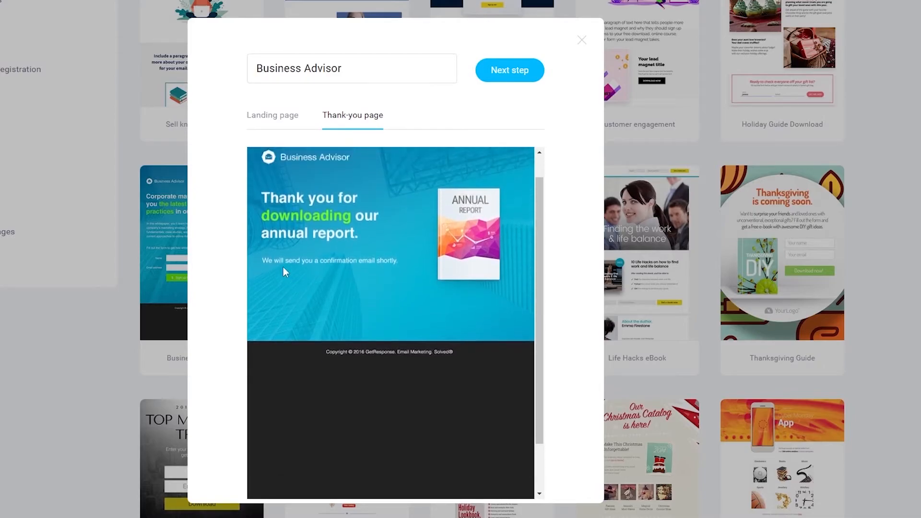
scroll(436, 314, up, 4)
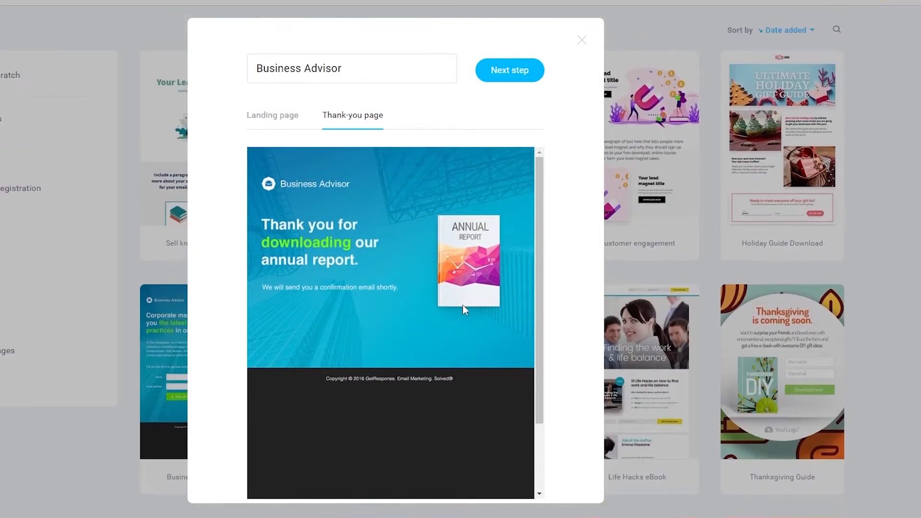
scroll(391, 268, down, 2)
Switch back to the landing page preview, continue to the page editor and look over the loaded layout.
click(281, 124)
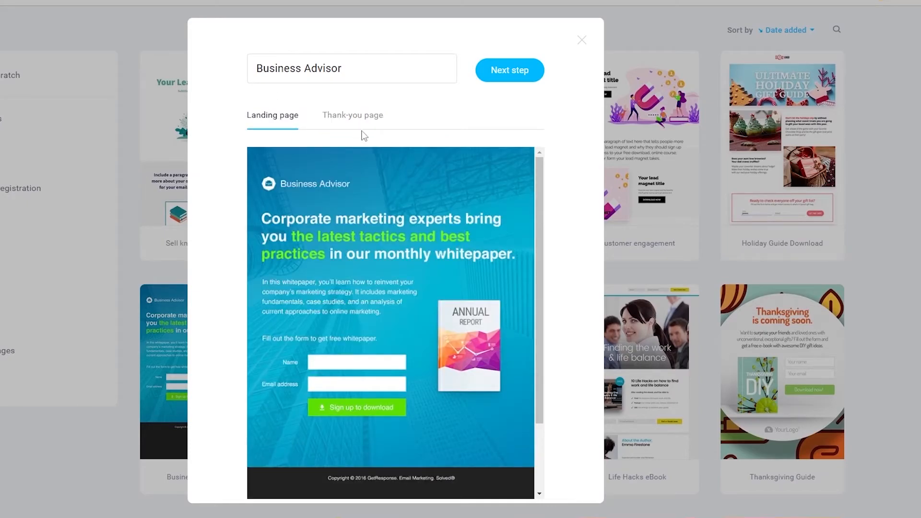
click(512, 76)
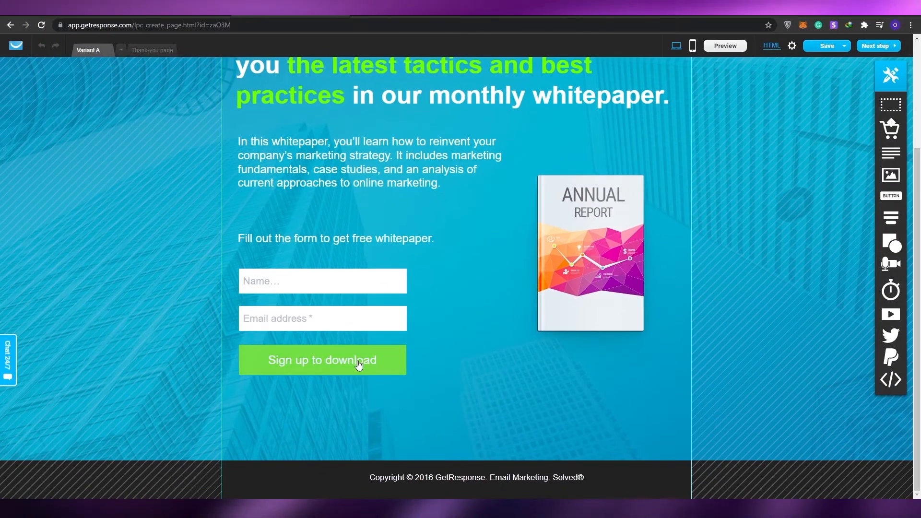
scroll(387, 127, up, 3)
scroll(666, 235, down, 3)
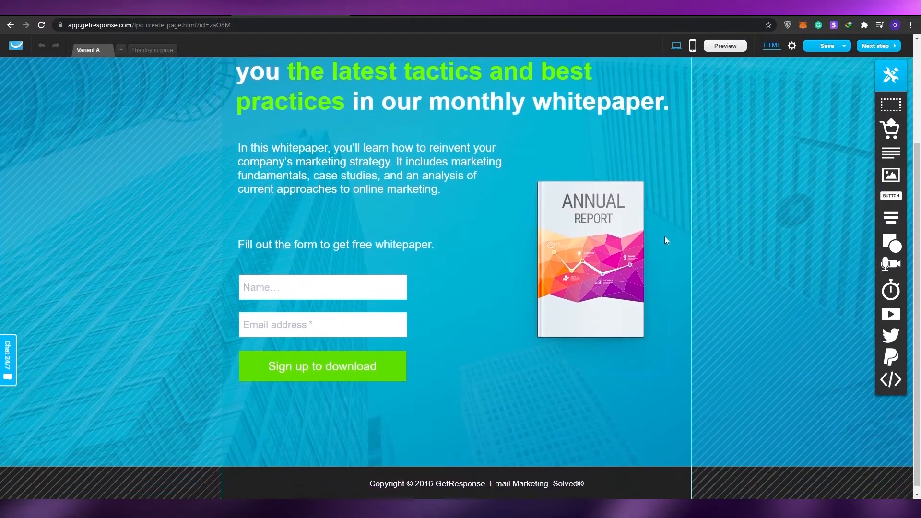
Remove the main section's background image and open the file library to choose a replacement.
scroll(158, 261, up, 3)
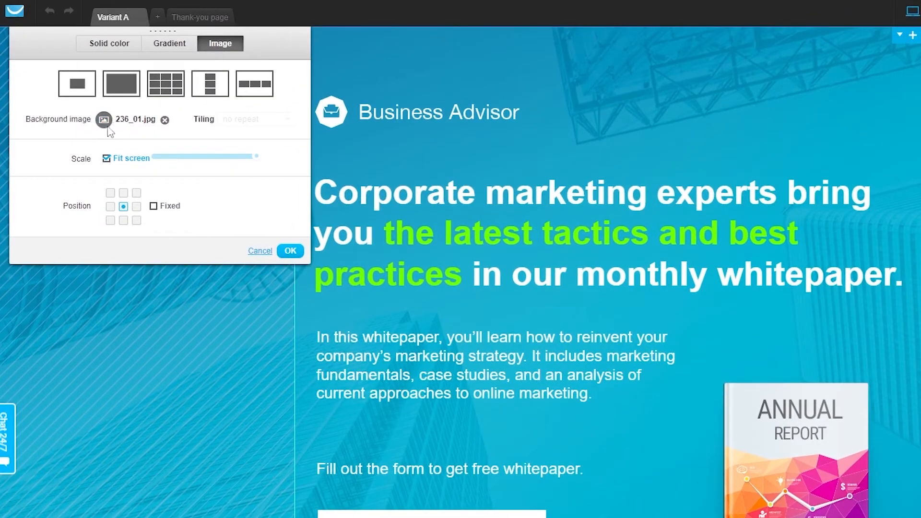
click(165, 120)
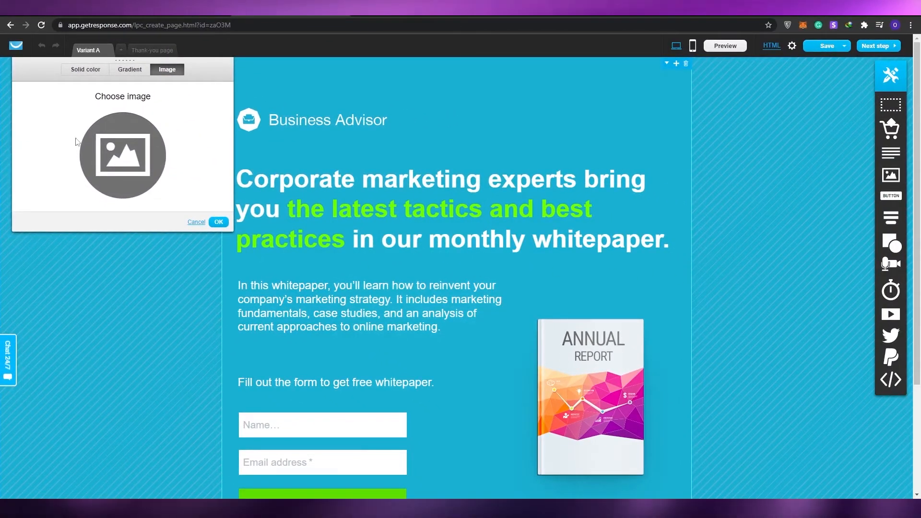
click(101, 148)
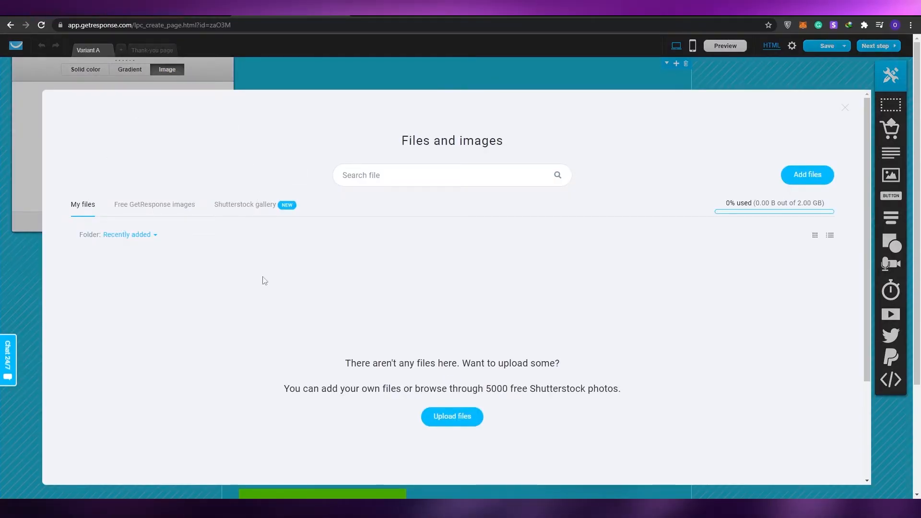
scroll(275, 238, down, 1)
scroll(173, 219, up, 1)
scroll(664, 292, down, 2)
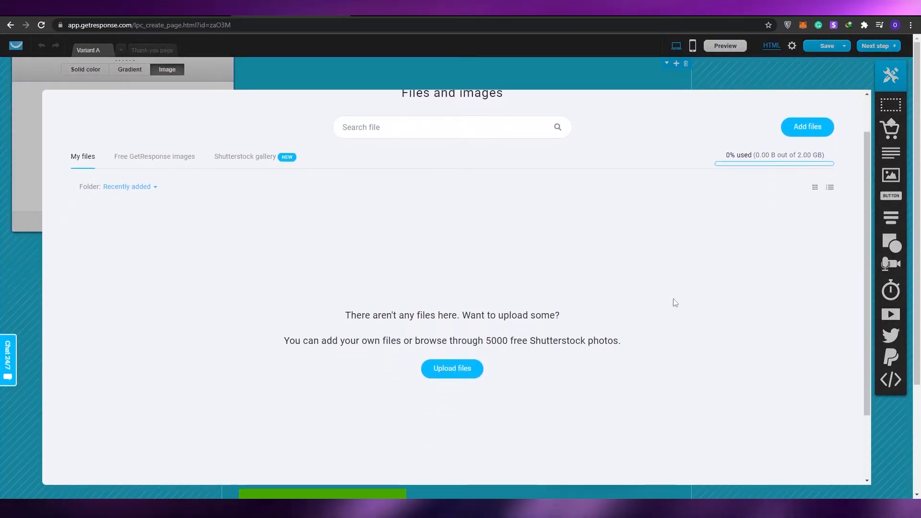
scroll(377, 300, up, 2)
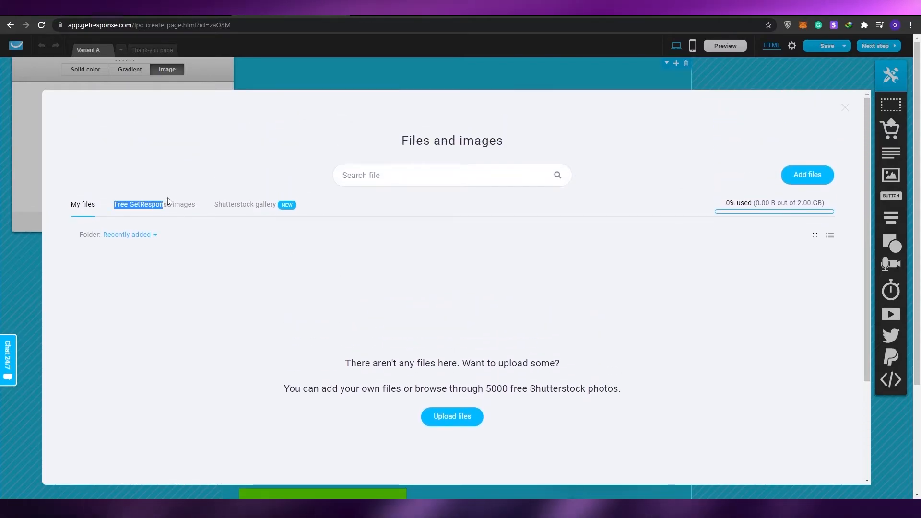
Set the "american park" picture from the free GetResponse images as the main section's background.
click(178, 214)
scroll(403, 321, down, 2)
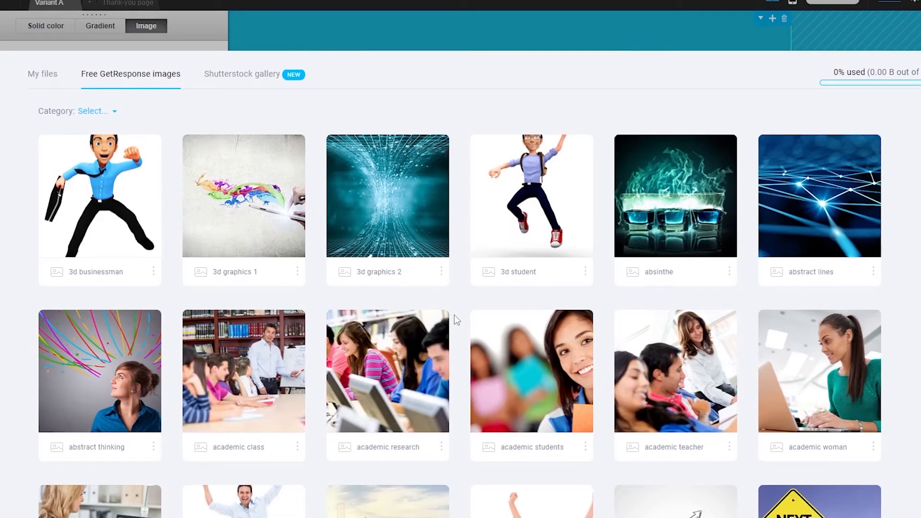
scroll(458, 307, down, 6)
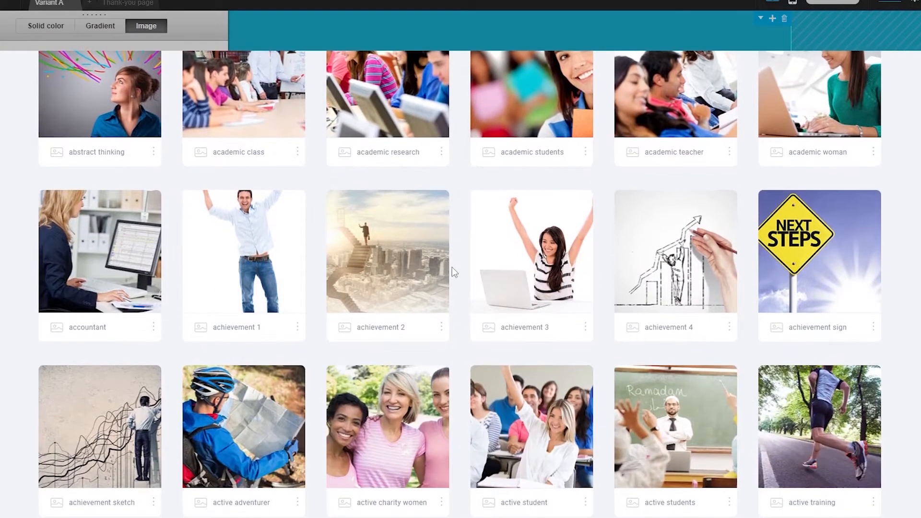
scroll(453, 267, down, 7)
scroll(458, 276, down, 6)
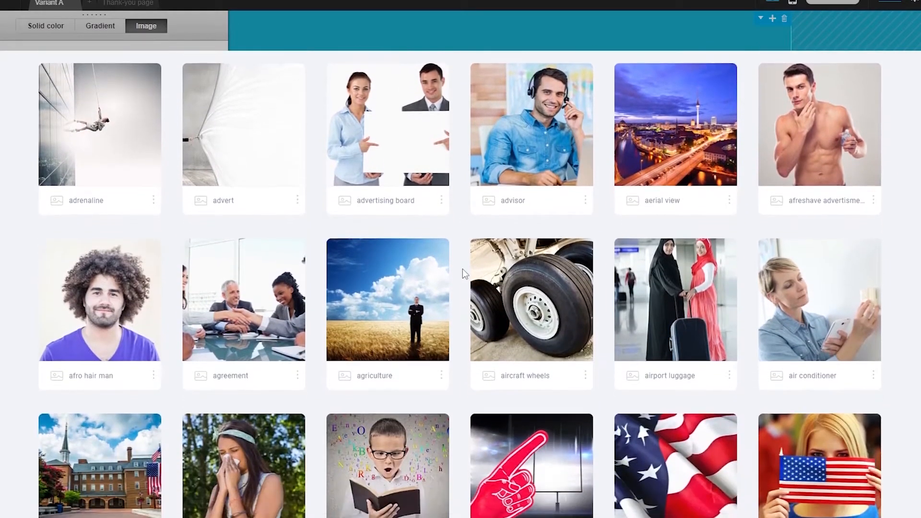
scroll(463, 271, down, 7)
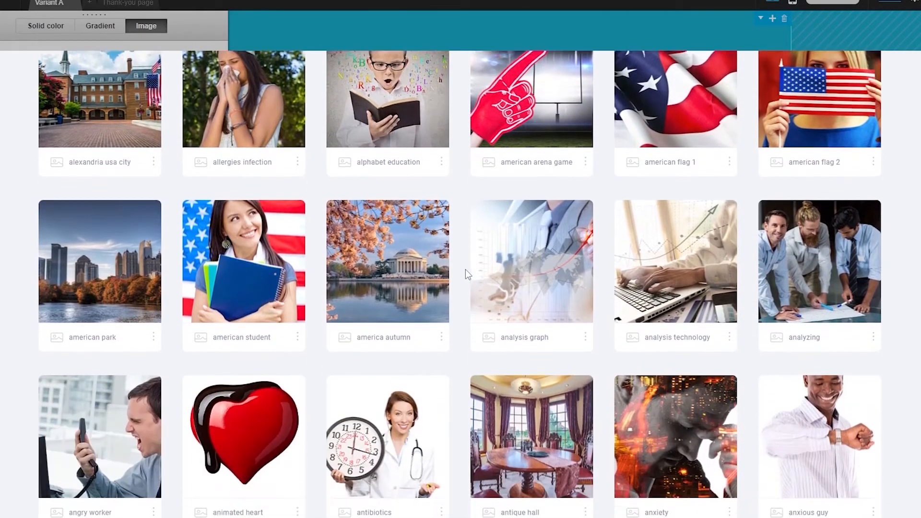
scroll(465, 269, down, 4)
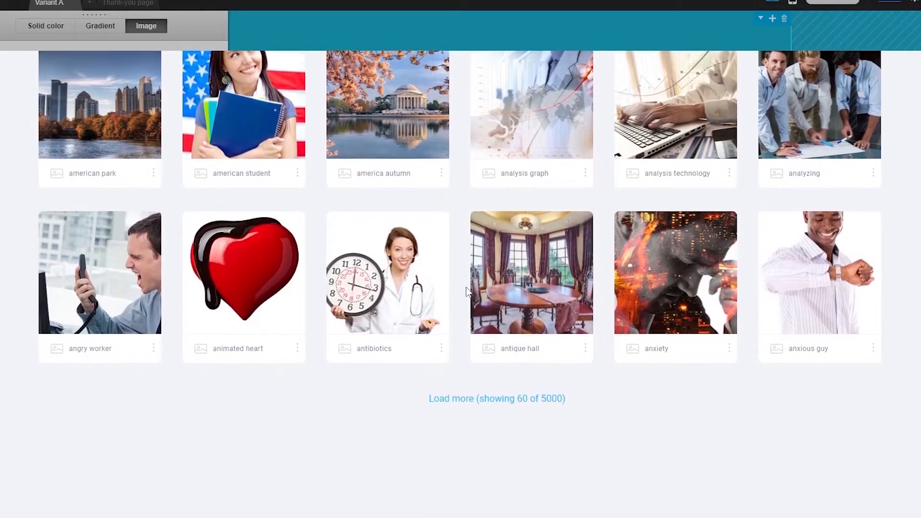
scroll(466, 288, up, 4)
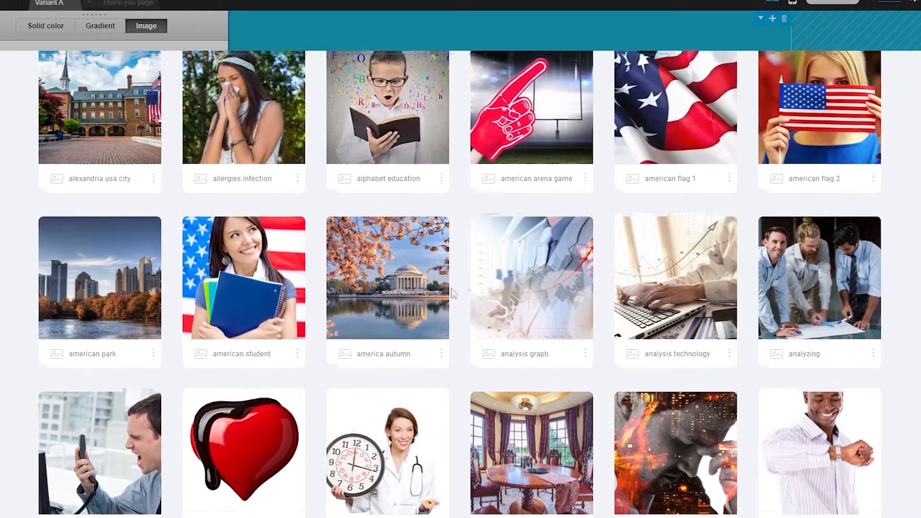
scroll(453, 293, up, 1)
click(93, 337)
scroll(116, 428, up, 1)
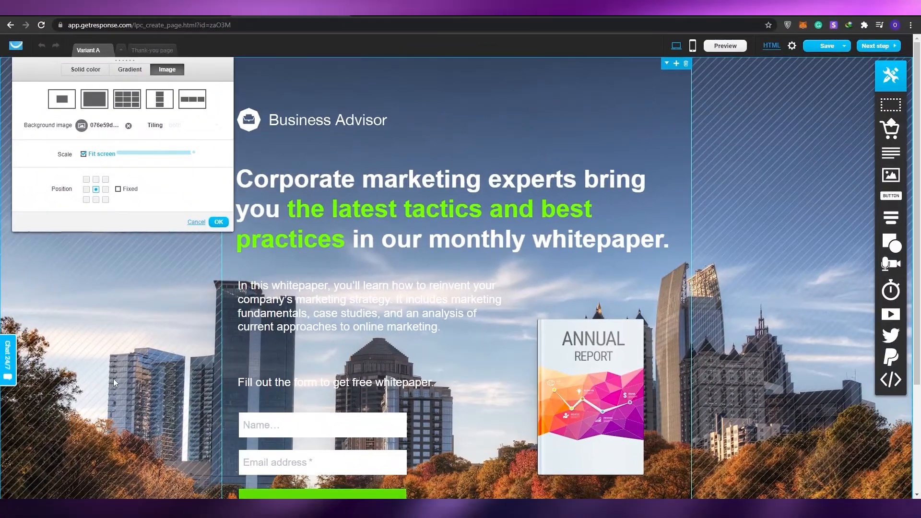
scroll(175, 379, down, 1)
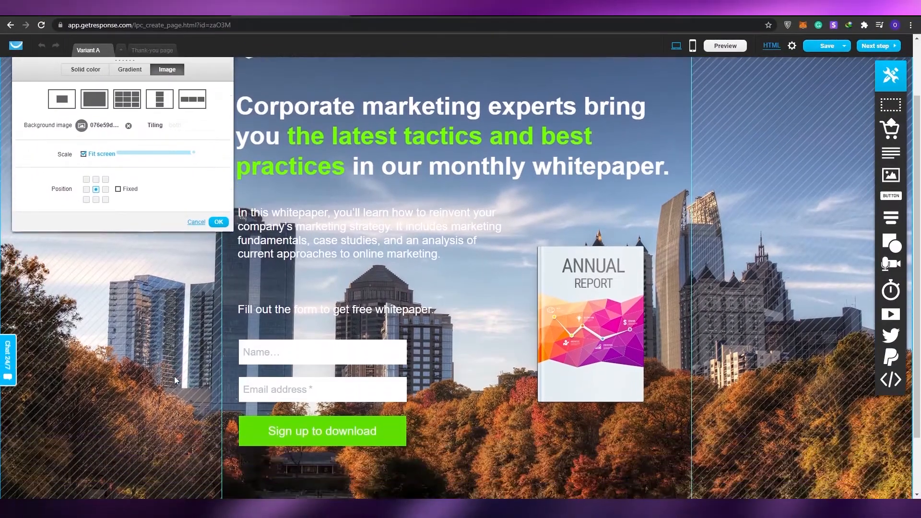
Try vertical tiling, horizontal tiling and a single unrepeated image for the main section's background.
scroll(174, 379, down, 2)
scroll(175, 372, up, 3)
scroll(718, 348, down, 1)
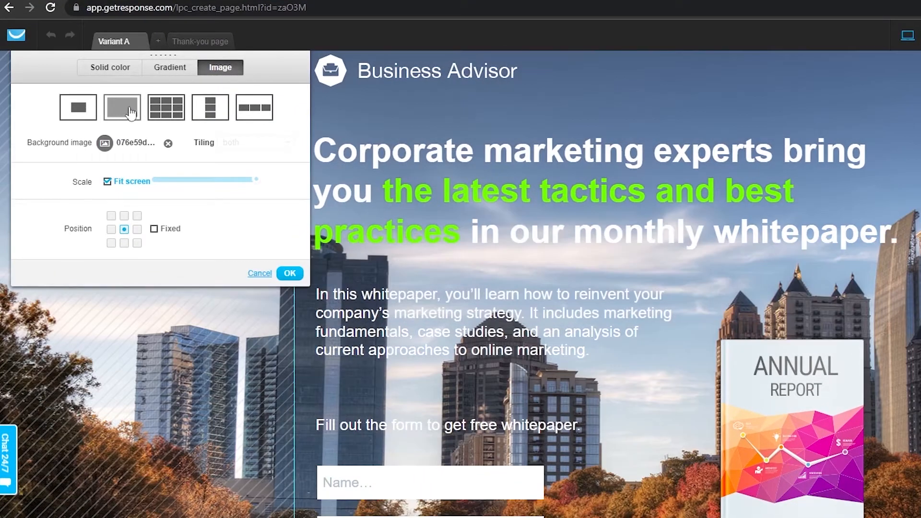
click(210, 107)
click(254, 108)
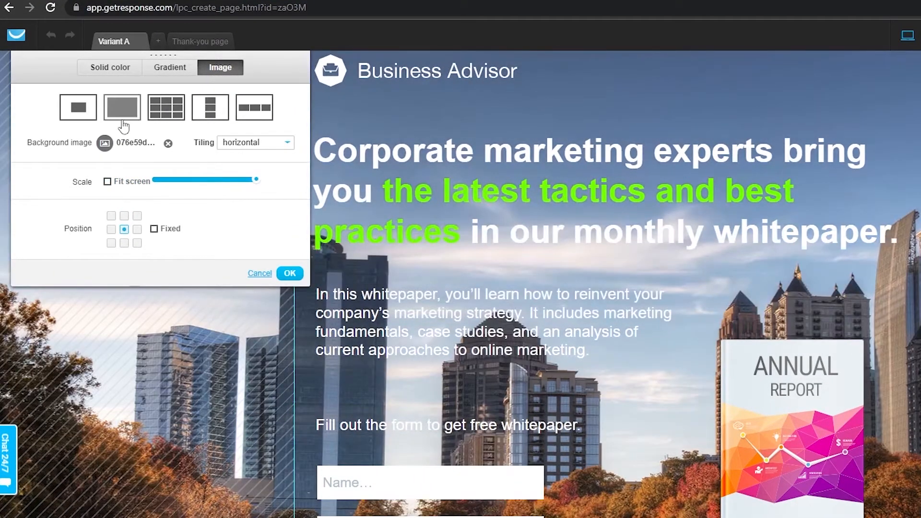
click(92, 117)
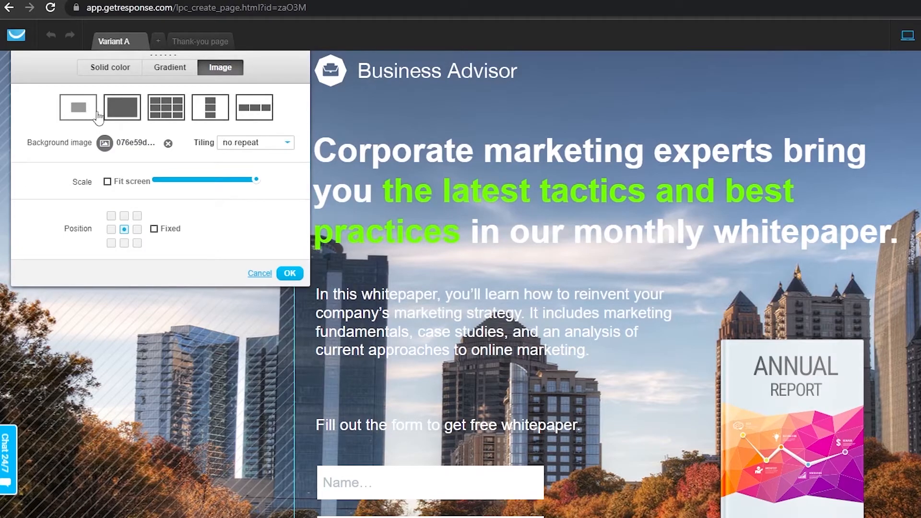
Fit the background image to the screen, position it at the top centre and apply the background settings.
click(118, 117)
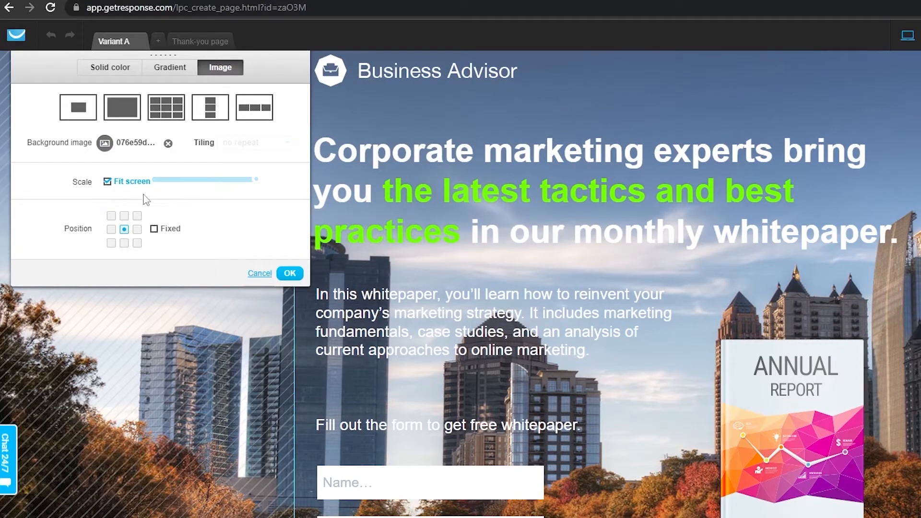
click(154, 229)
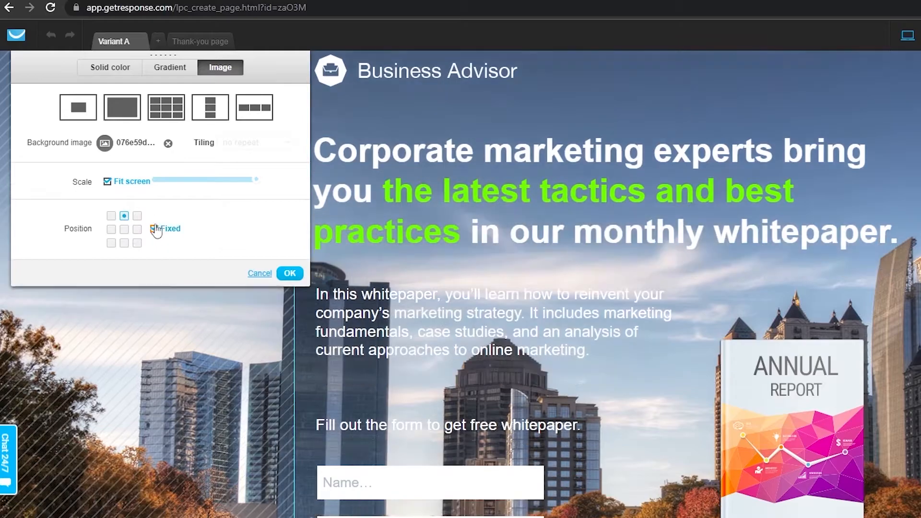
click(289, 273)
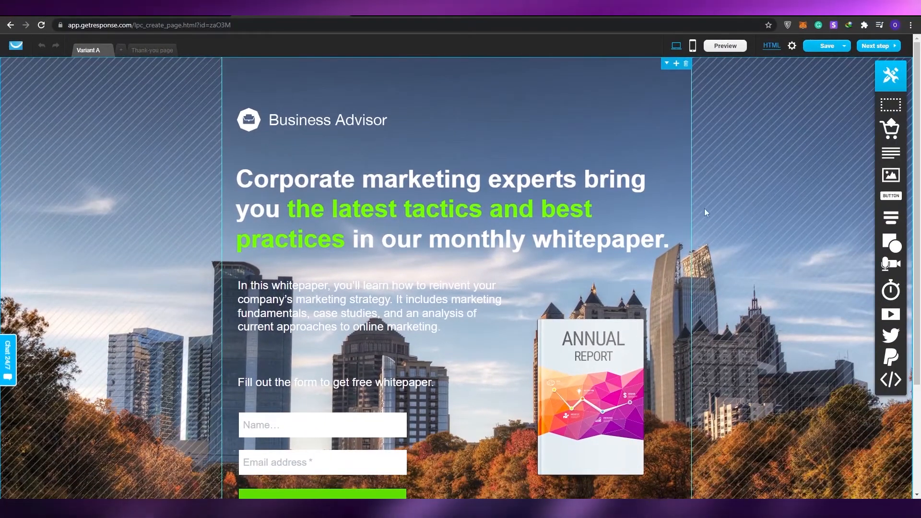
Open the main headline for text editing and select its full text to examine the formatting options.
scroll(672, 153, down, 3)
scroll(417, 217, up, 2)
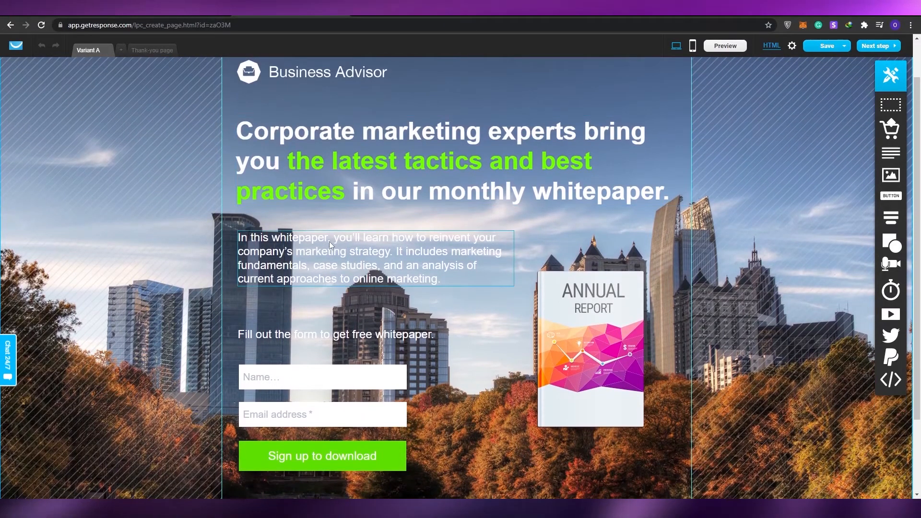
double_click(404, 177)
click(288, 162)
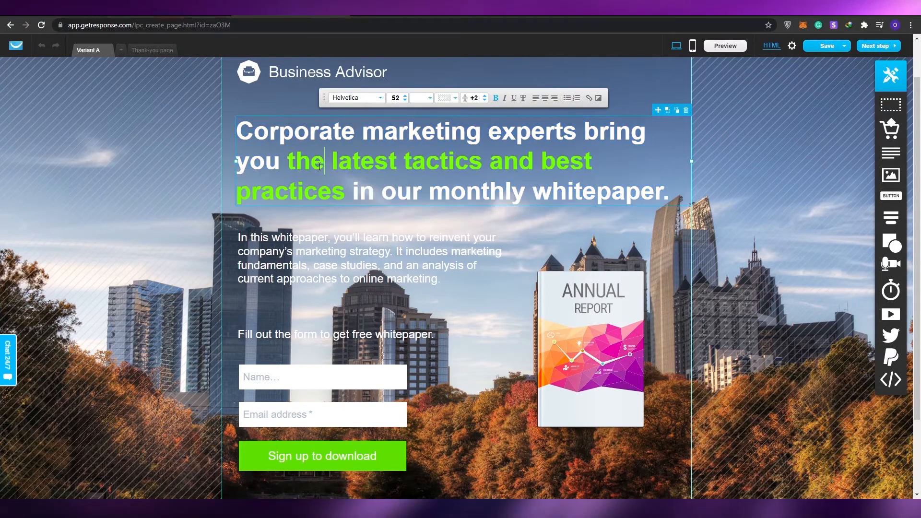
drag(290, 162, 326, 165)
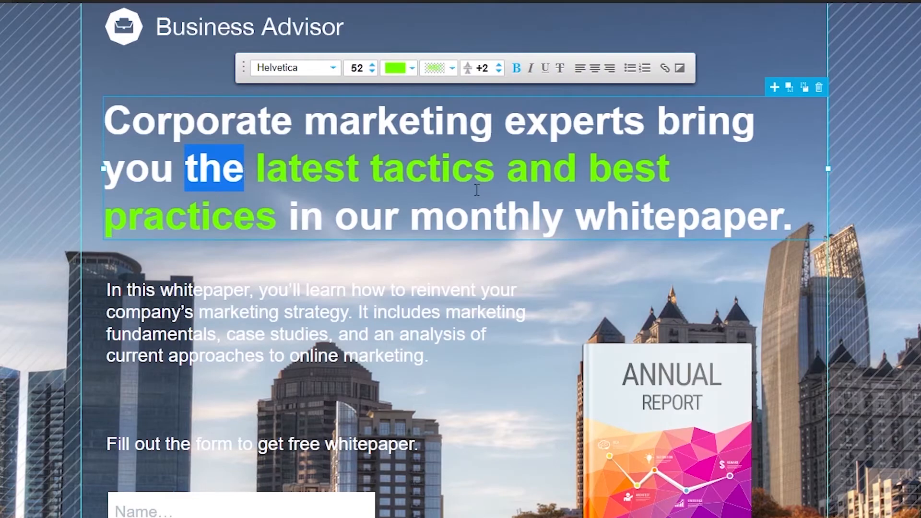
double_click(347, 173)
triple_click(352, 169)
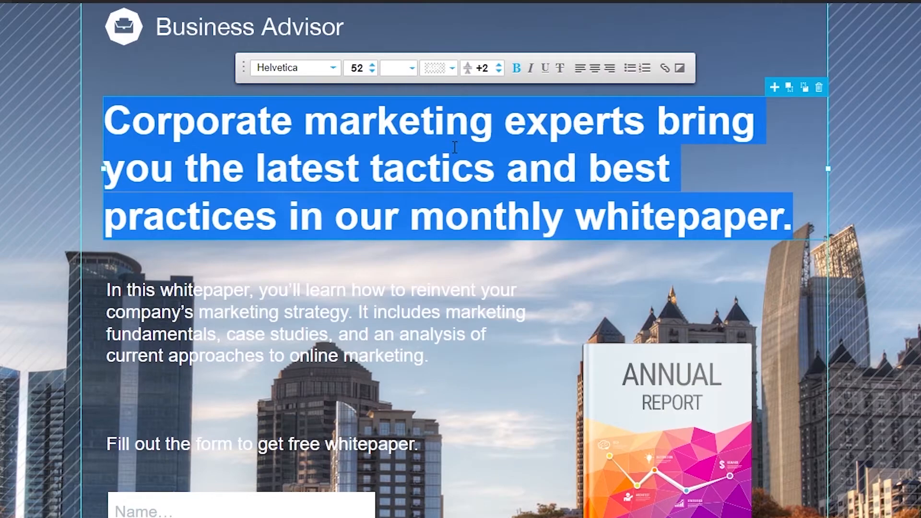
Nudge the sign-up form slightly downward and slightly enlarge the annual report image from its lower-left corner.
scroll(292, 373, down, 5)
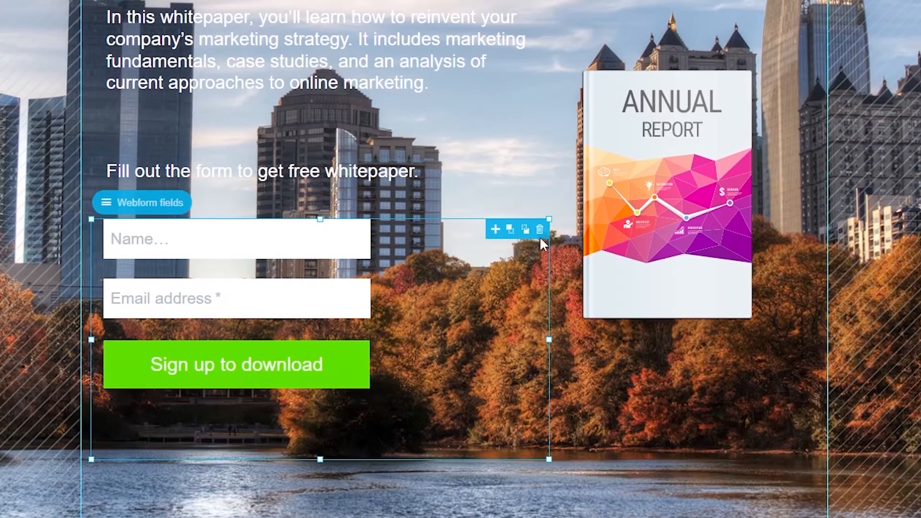
scroll(490, 180, up, 1)
mouse_move(395, 363)
mouse_down()
mouse_move(402, 367)
mouse_move(401, 356)
mouse_move(398, 387)
mouse_move(416, 343)
mouse_move(396, 346)
mouse_move(396, 338)
mouse_move(396, 367)
mouse_up()
click(719, 294)
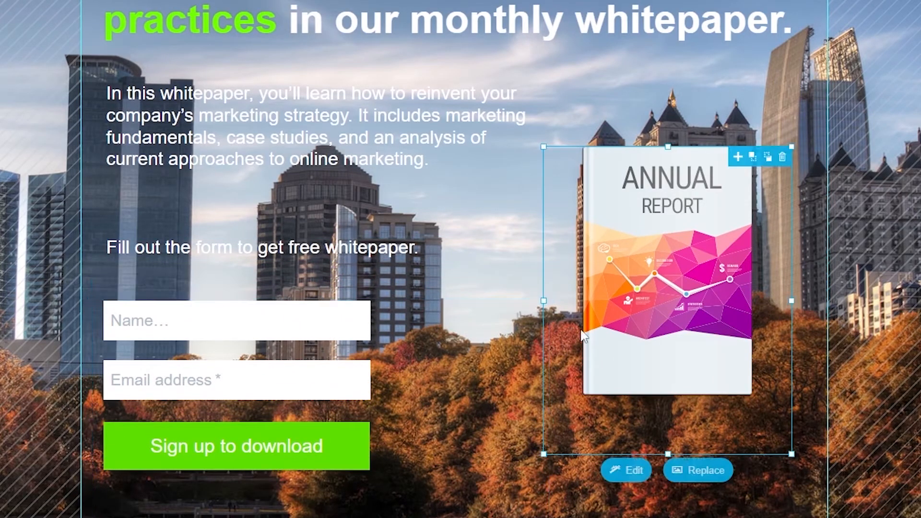
mouse_move(545, 453)
mouse_down()
mouse_move(552, 442)
mouse_move(541, 458)
mouse_up()
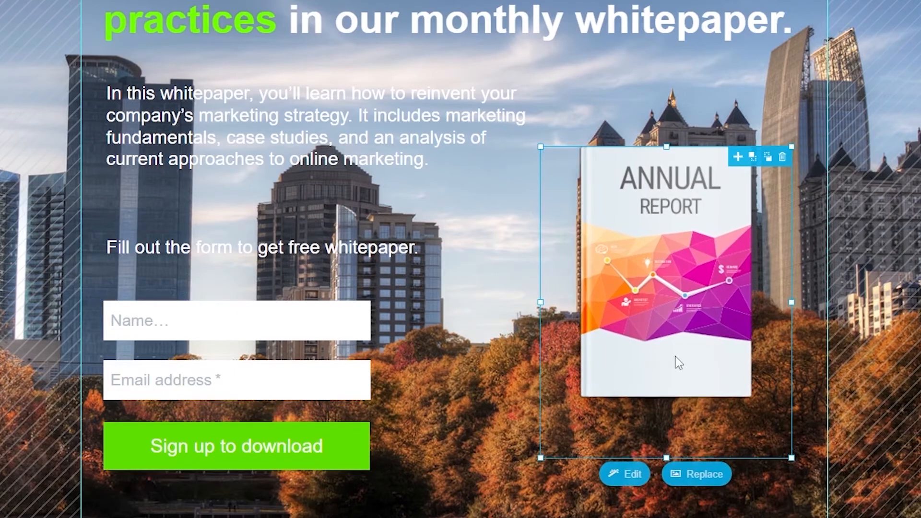
Open the file library to replace the annual report image and browse the free GetResponse images in the Technology category.
click(693, 485)
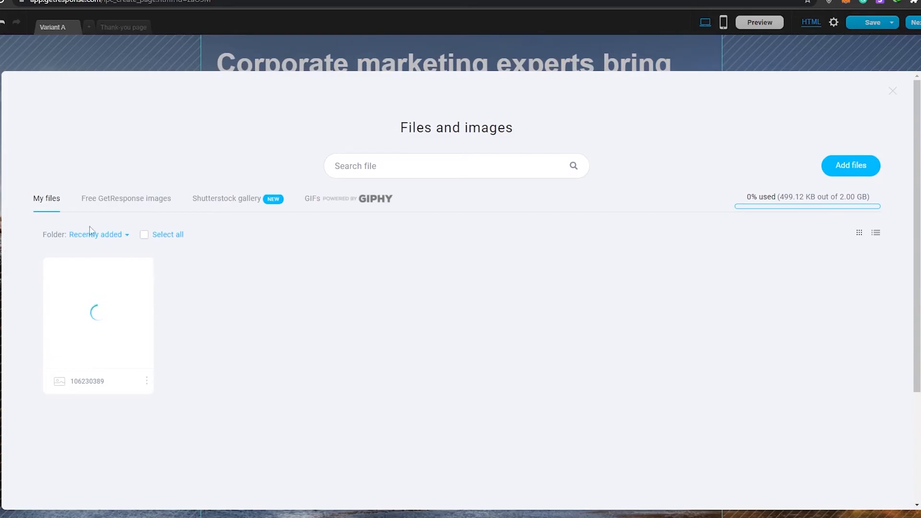
click(162, 202)
scroll(221, 273, down, 1)
click(105, 180)
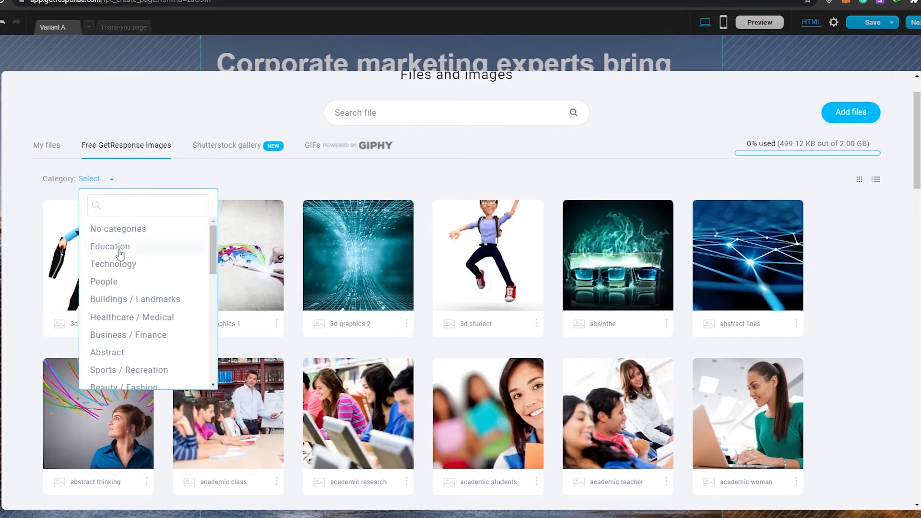
click(126, 273)
mouse_move(151, 229)
scroll(159, 255, down, 20)
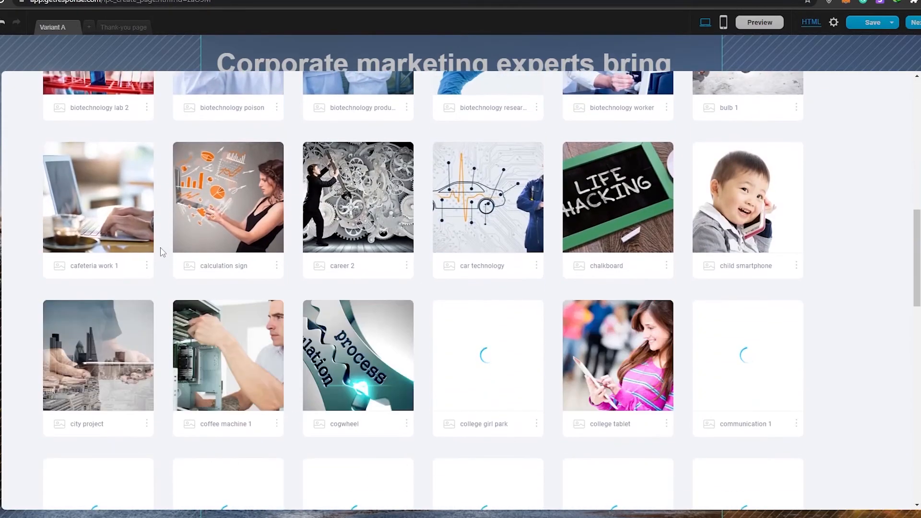
scroll(162, 277, up, 20)
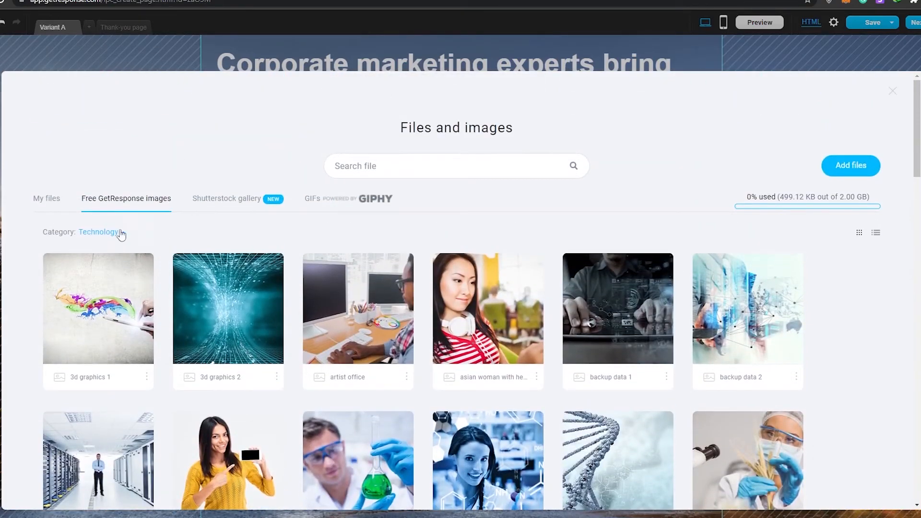
click(120, 233)
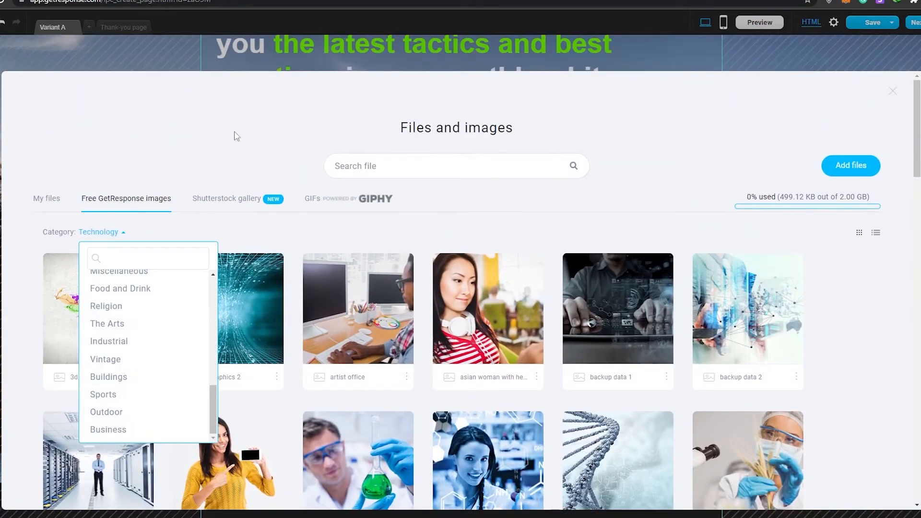
Enter the address travel.usnews.com in a new browser tab.
key(ctrl+t)
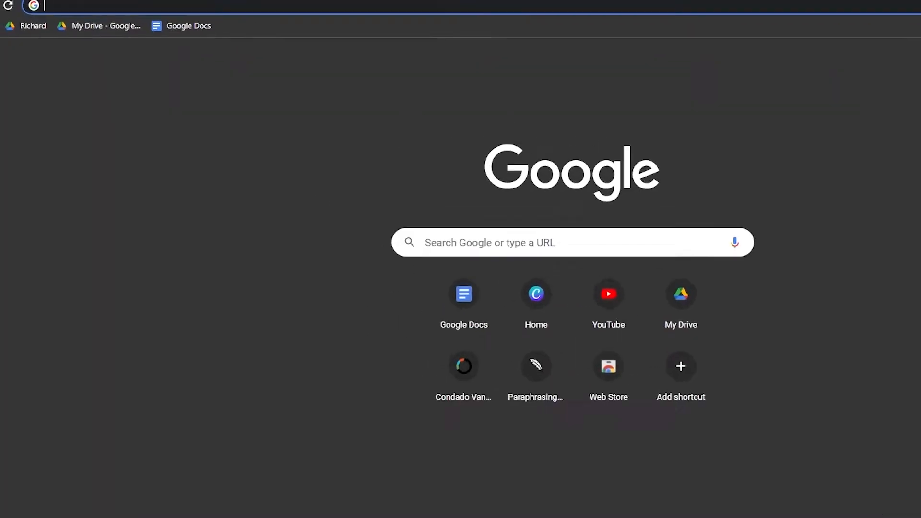
text(l)
key(BackSpace)
text(travel.usnews.com)
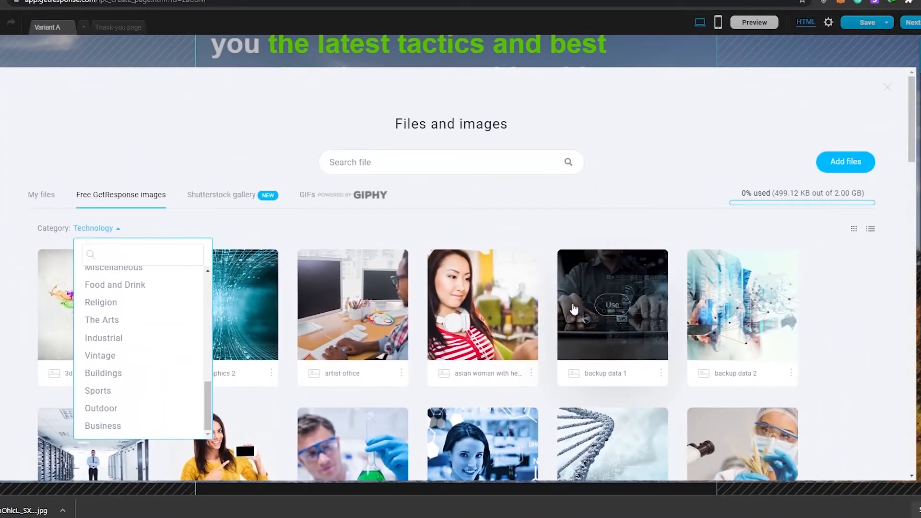
Upload the Travel Log Book cover from the computer's Pictures folder to the Main folder and replace the annual report image with it.
click(264, 201)
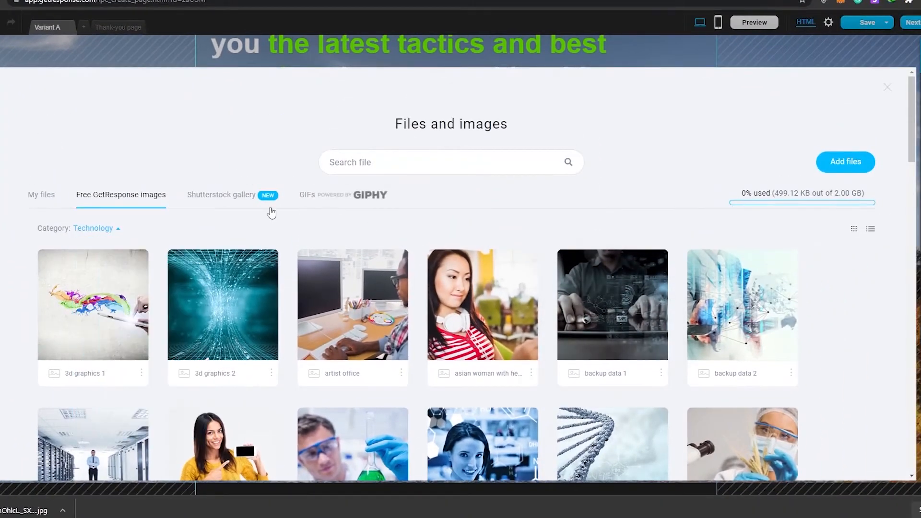
click(35, 197)
click(141, 377)
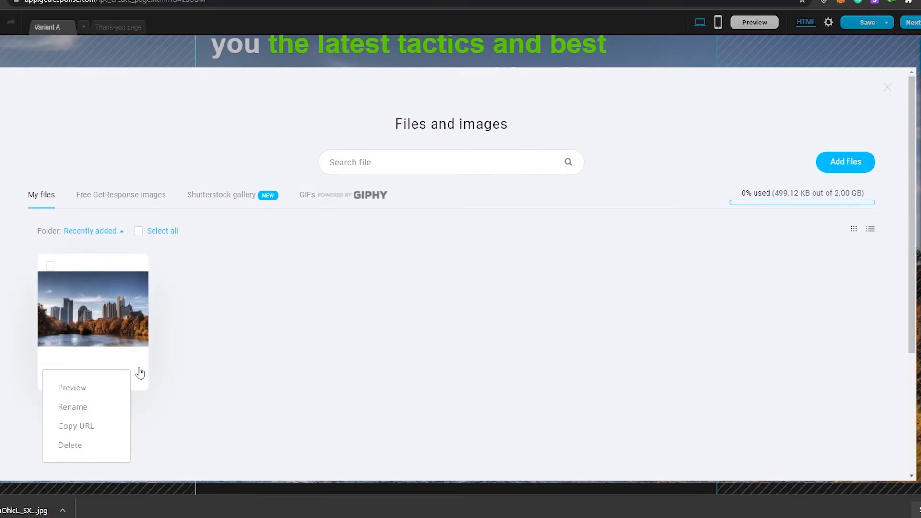
click(849, 168)
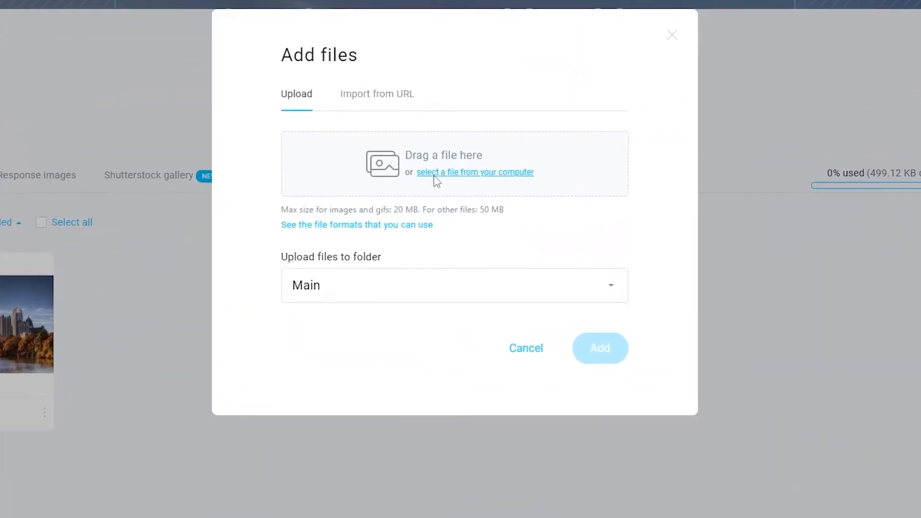
click(441, 193)
click(42, 129)
click(402, 123)
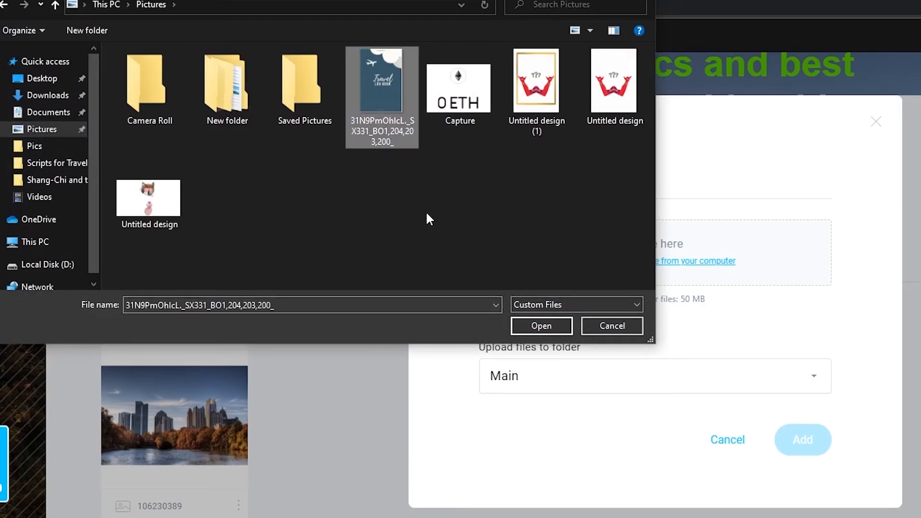
click(542, 330)
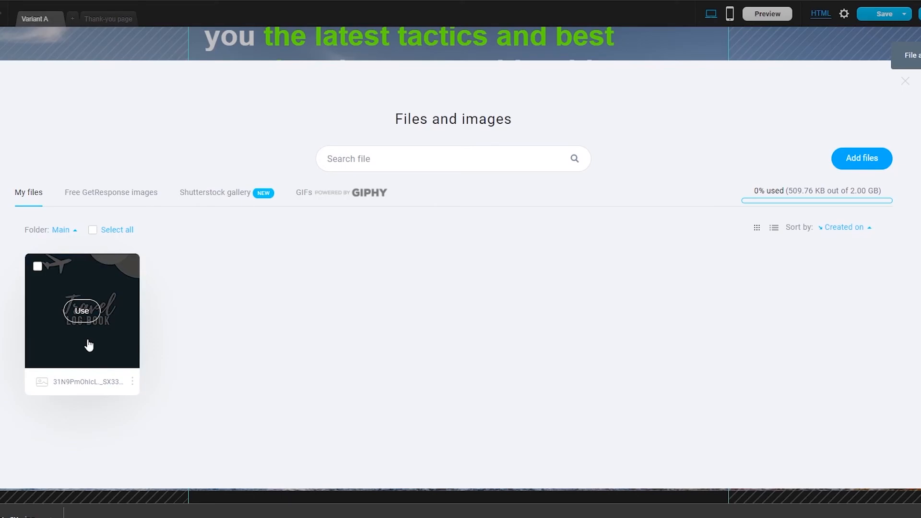
scroll(671, 360, up, 3)
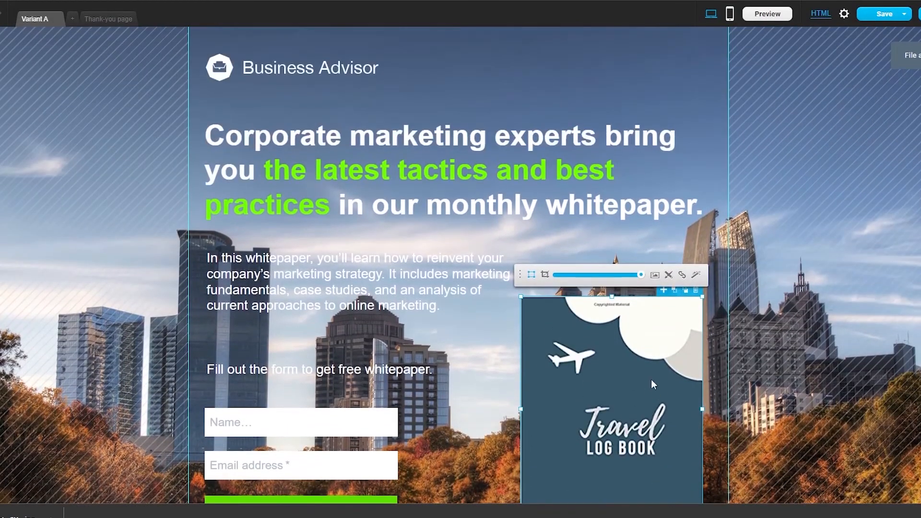
click(835, 314)
Look over the landing page with the new cover image, from the headline down to the footer.
scroll(672, 346, down, 3)
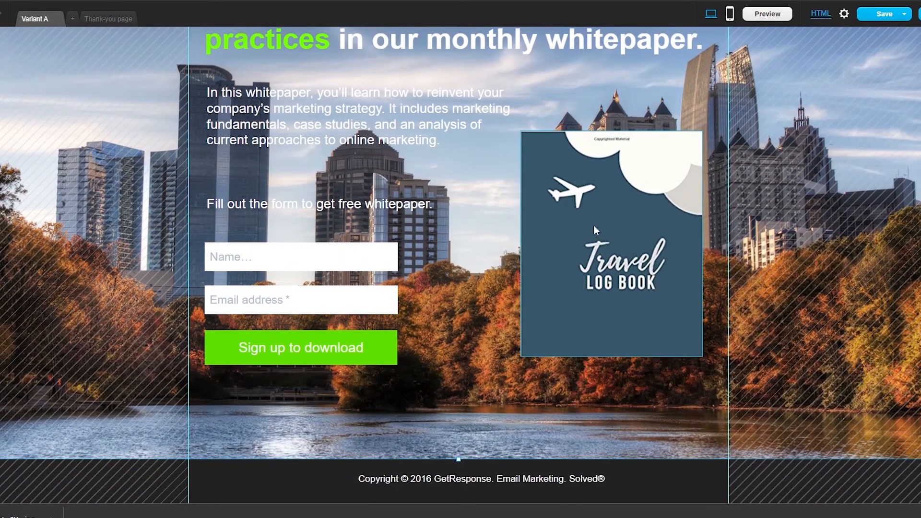
scroll(593, 276, up, 1)
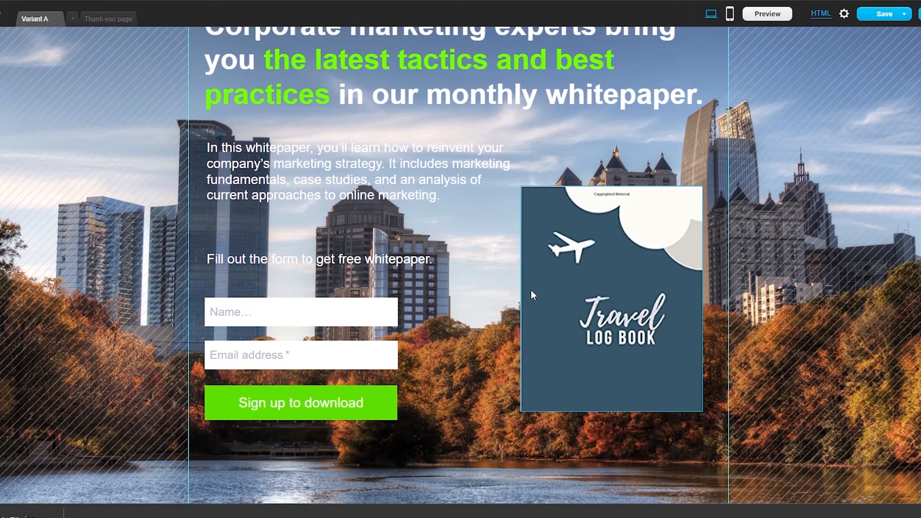
scroll(462, 292, up, 3)
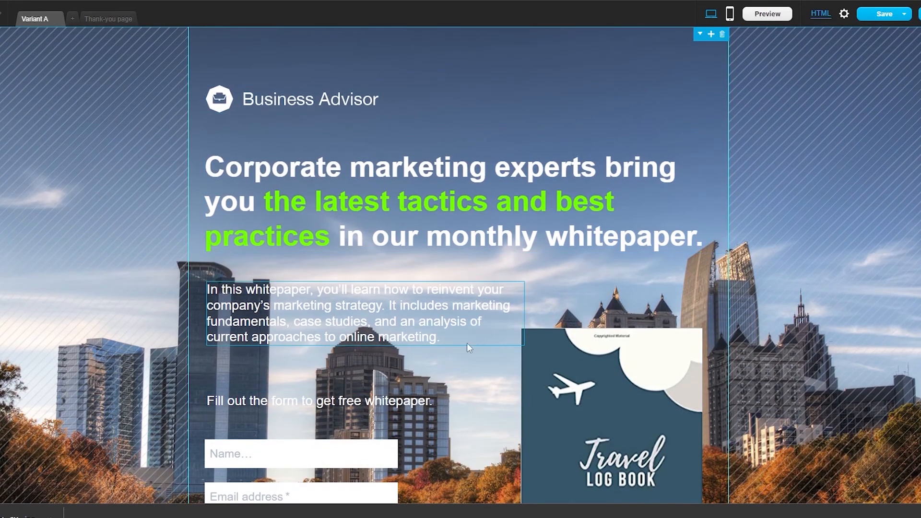
scroll(630, 212, down, 2)
right_click(887, 25)
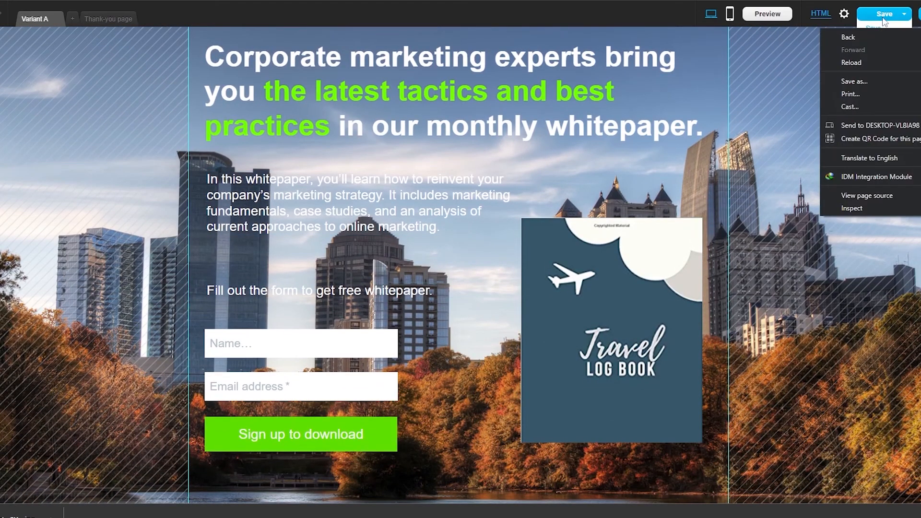
click(759, 94)
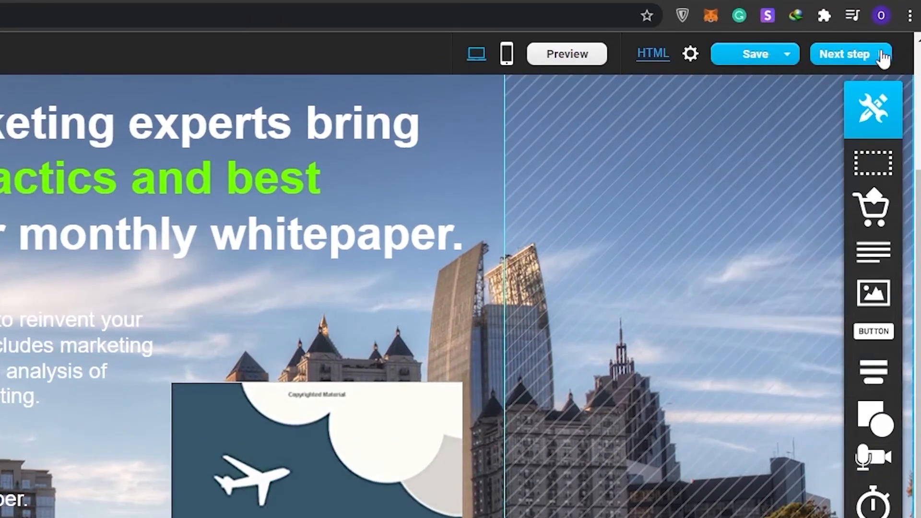